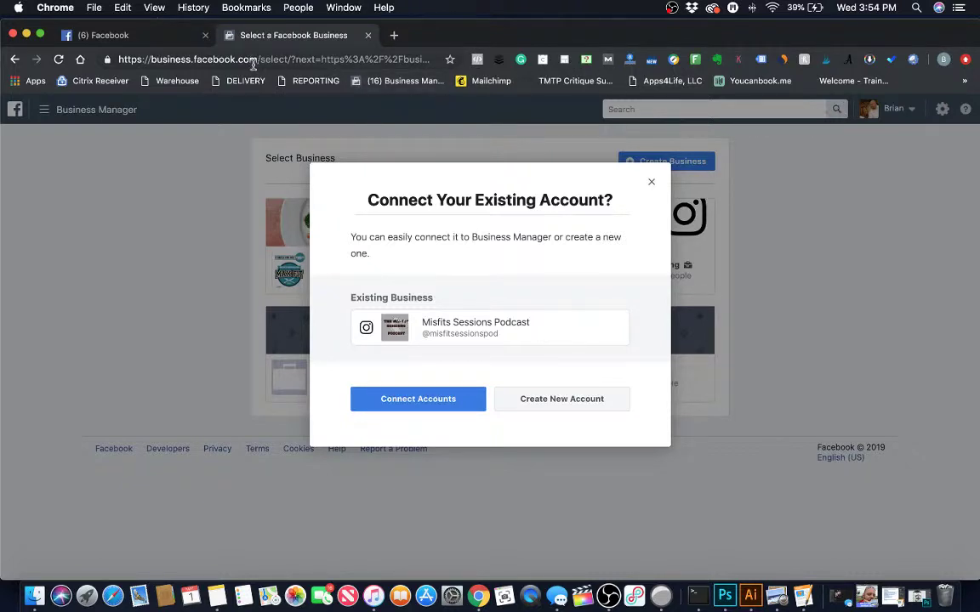
Load business.facebook.com in a new Chrome tab.
left_click(392, 36)
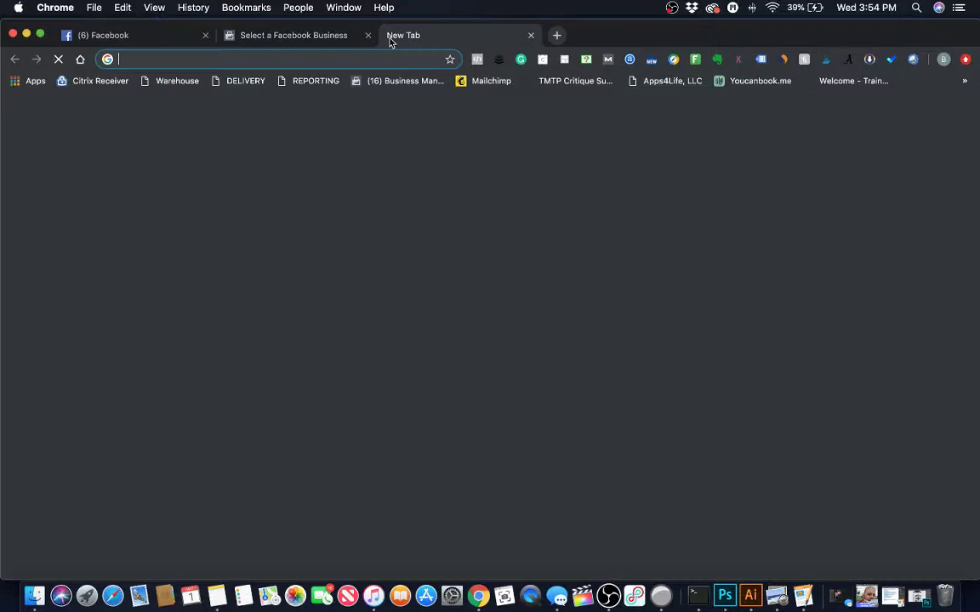
type("busin")
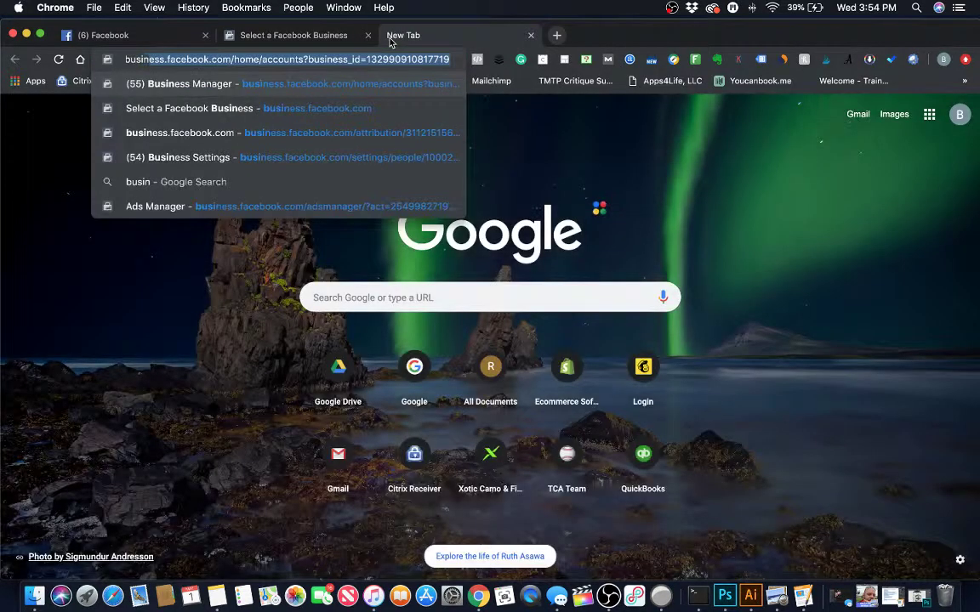
type("ess.faceb")
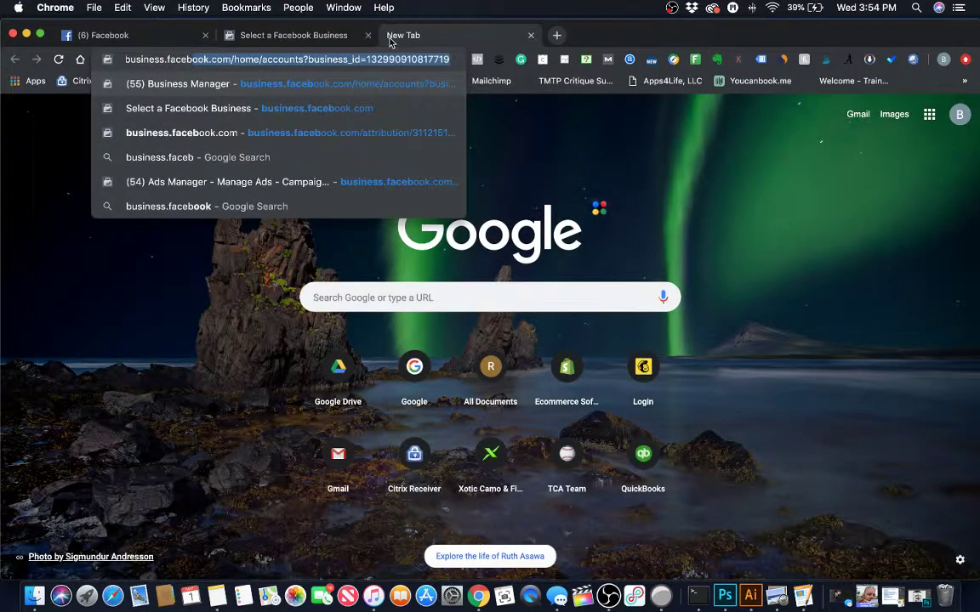
type("ook.com")
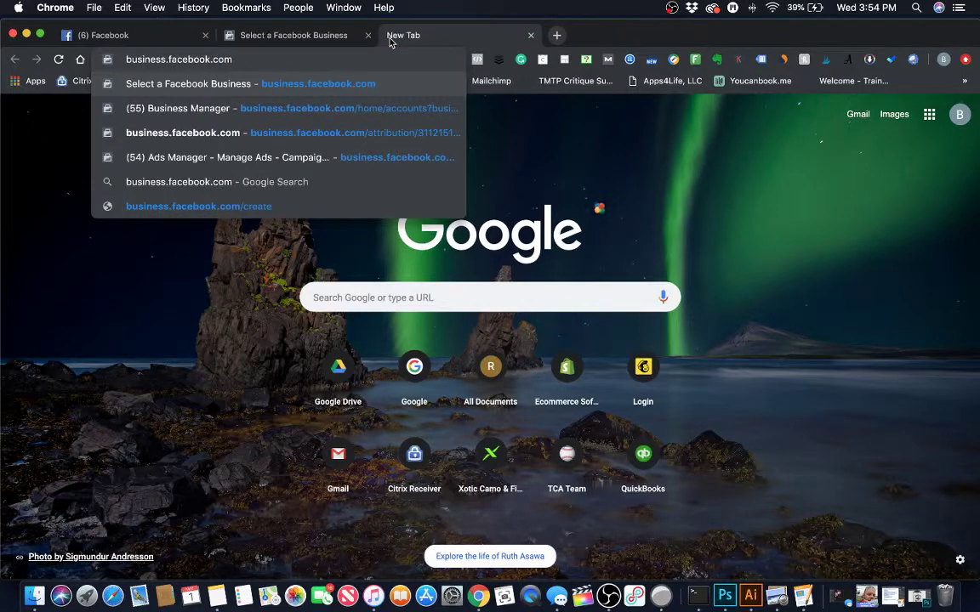
key("Return")
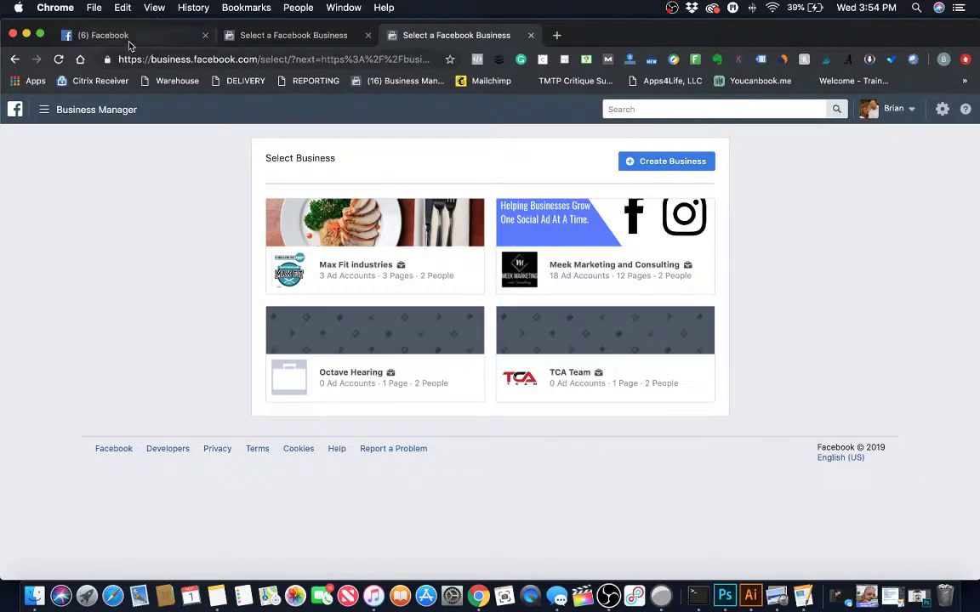
Begin Create Business, check the live broadcast tab, and return to the Business Manager tab.
left_click(671, 163)
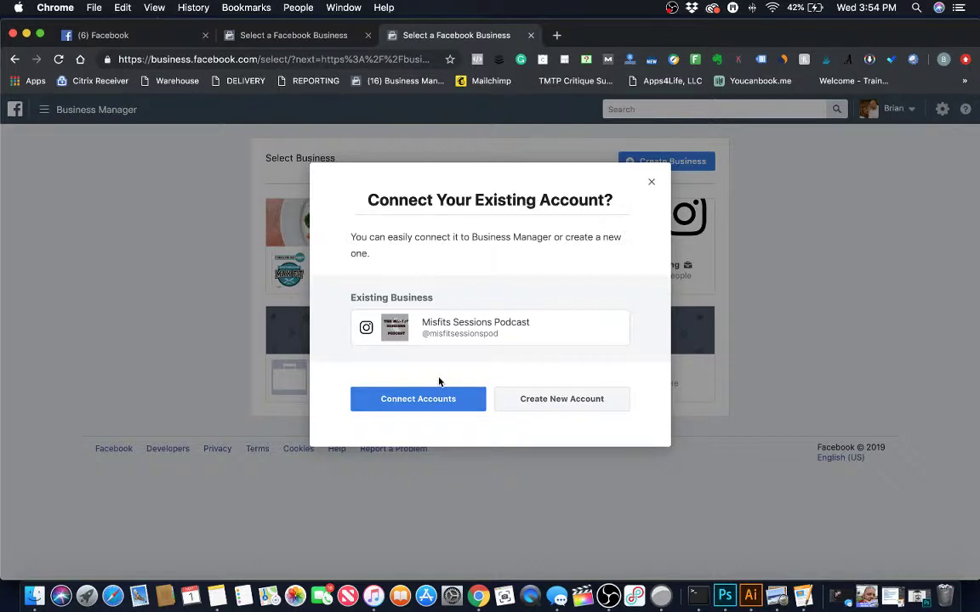
left_click(111, 34)
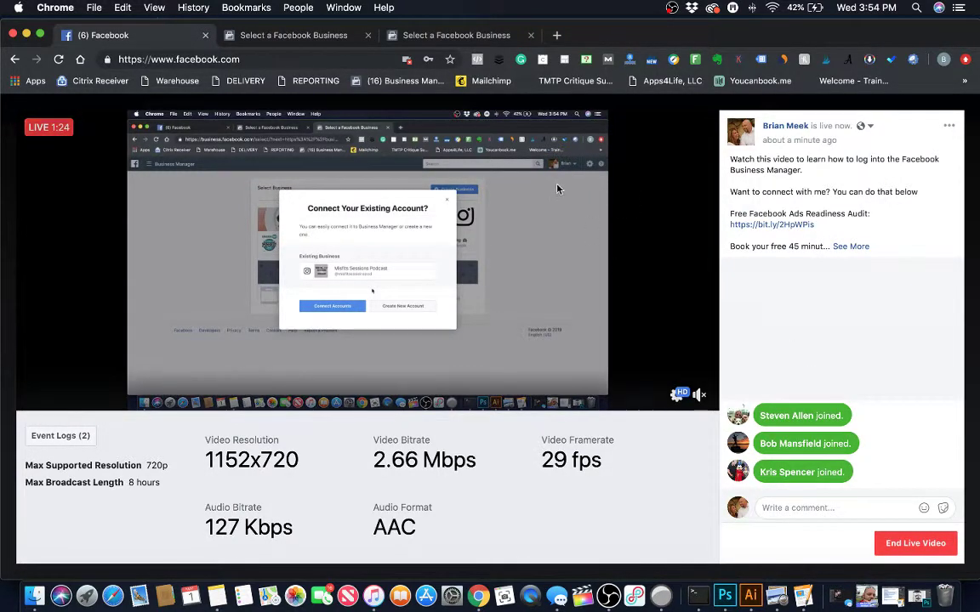
left_click(453, 38)
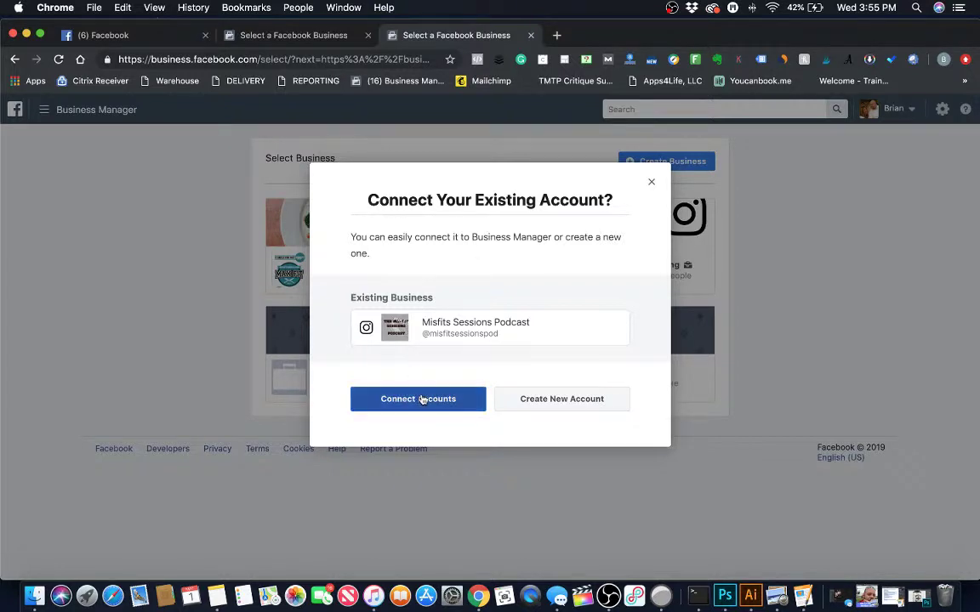
Create a new account named 'Meek Marketing Podcas' with the business email and continue to business details.
left_click(544, 401)
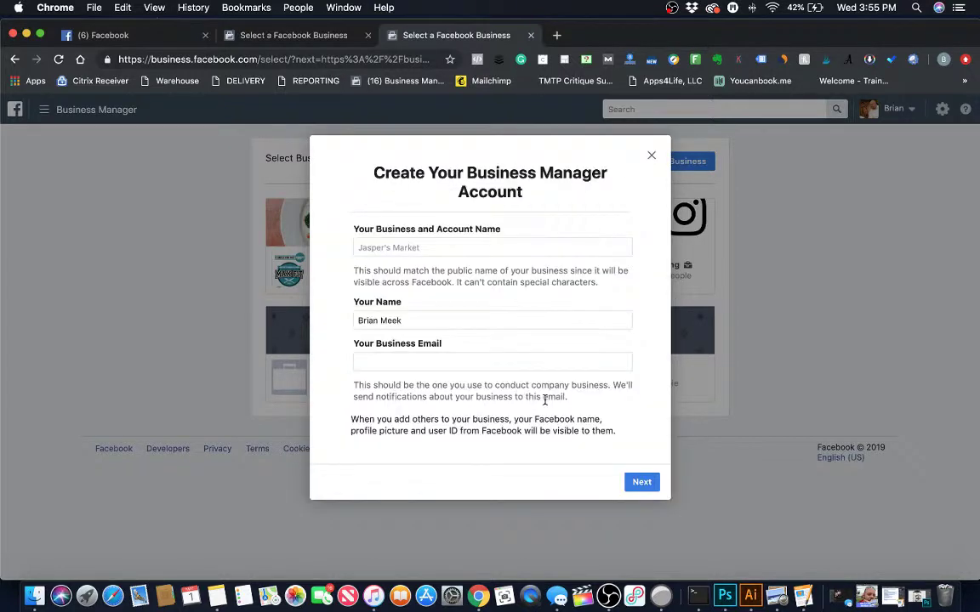
left_click(403, 247)
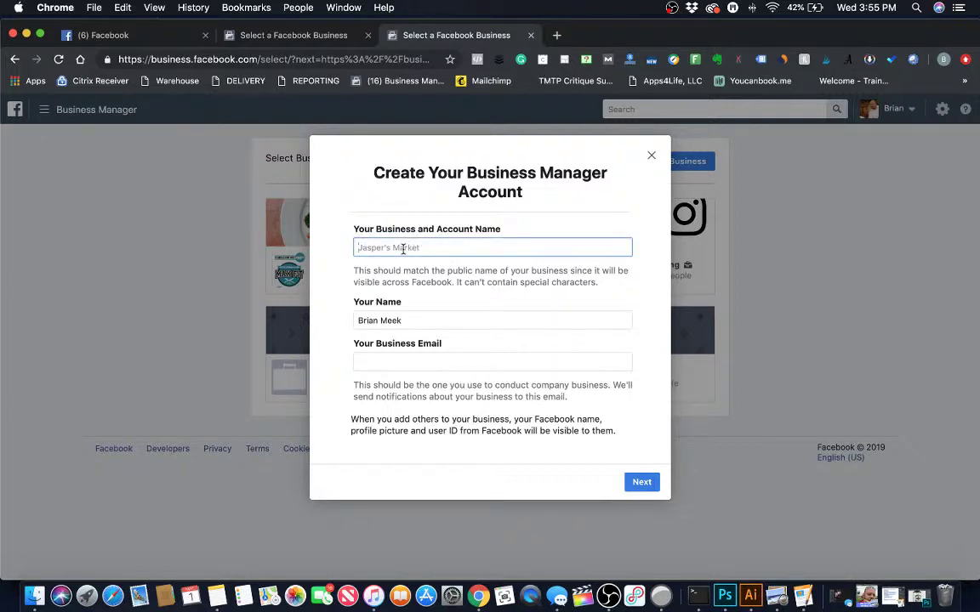
type("Meek Marketing Podcast")
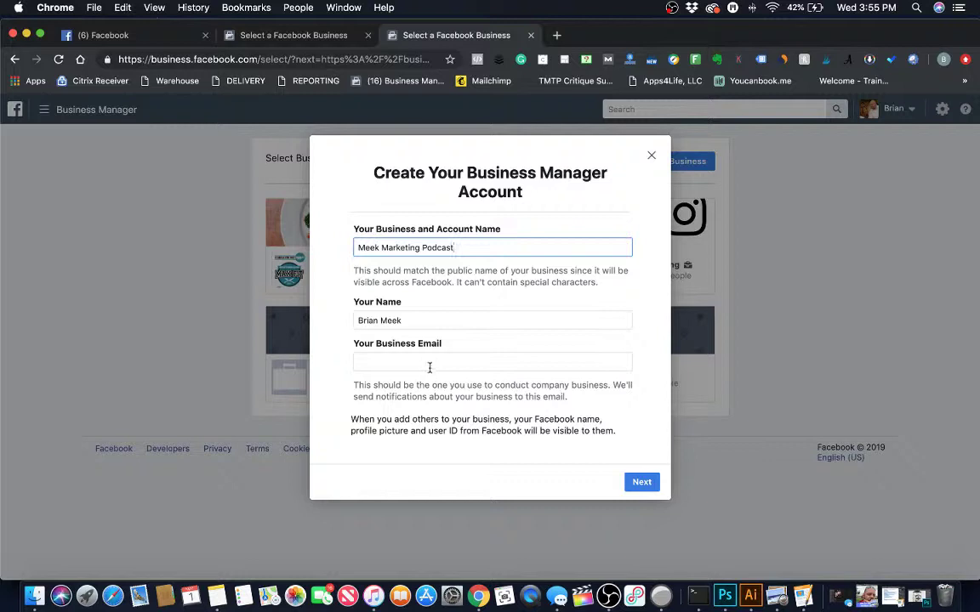
left_click(429, 359)
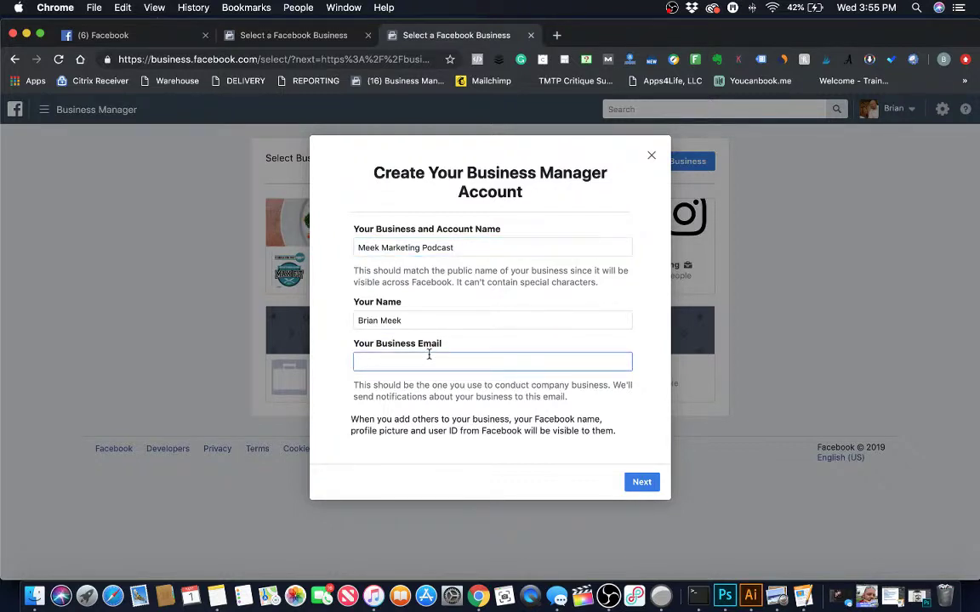
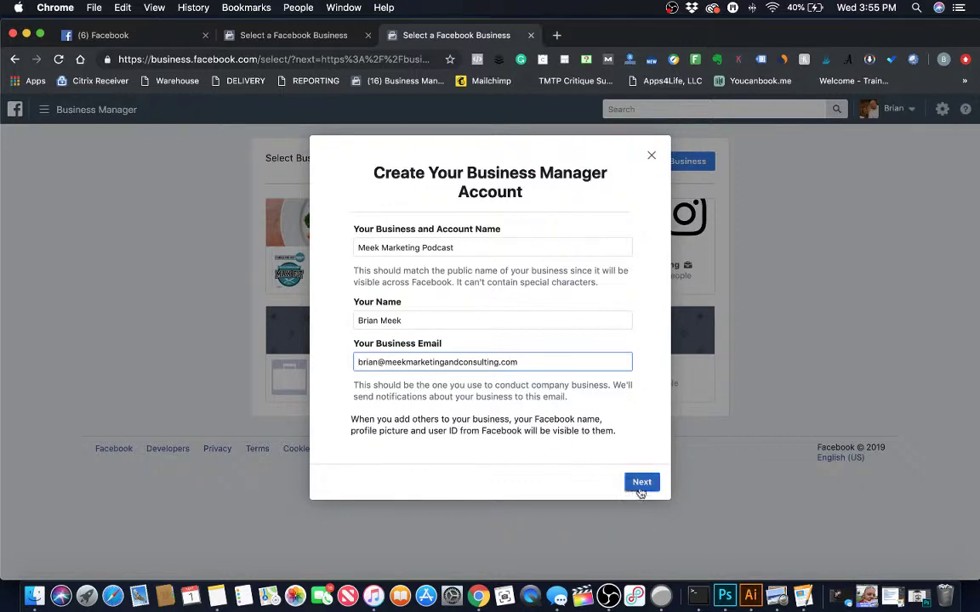
left_click(646, 490)
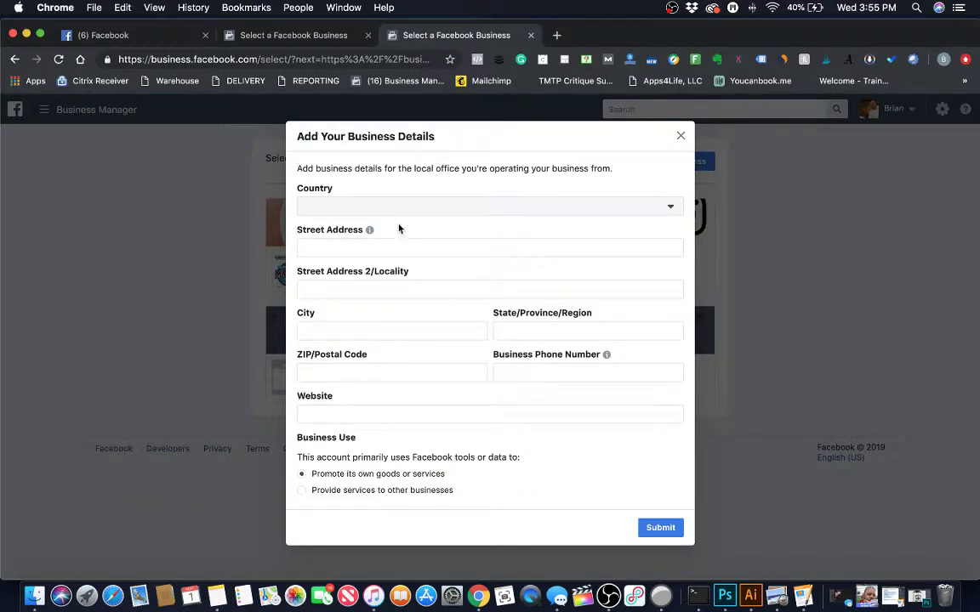
Try submitting the empty business details, start picking the country with 'un', and select the street field.
left_click(669, 529)
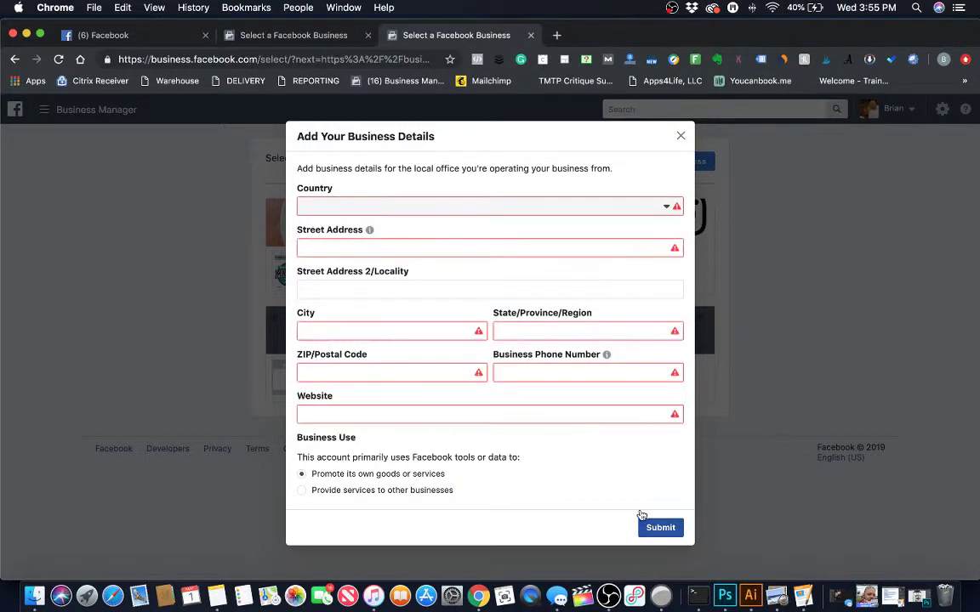
left_click(472, 209)
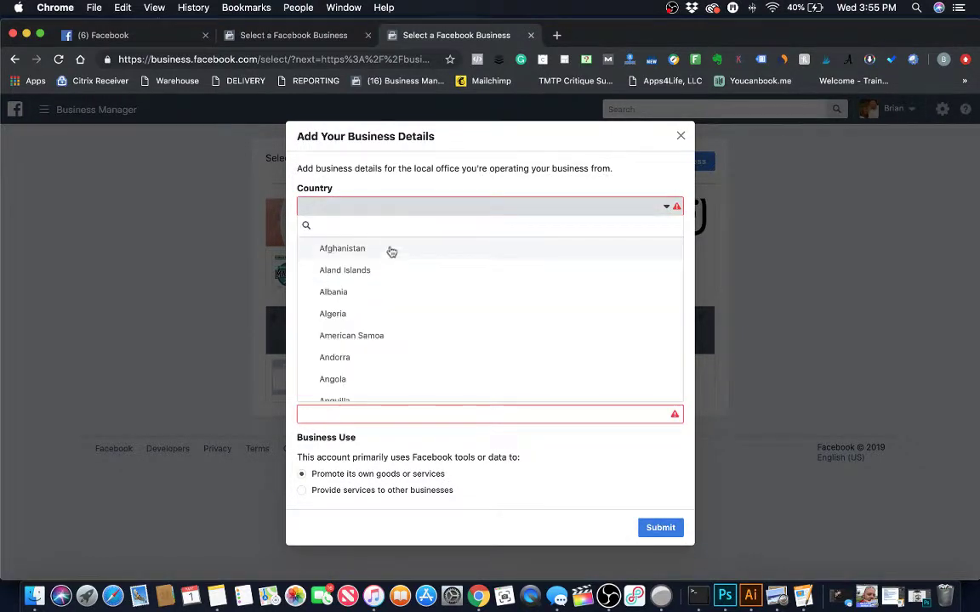
type("un")
left_click(357, 247)
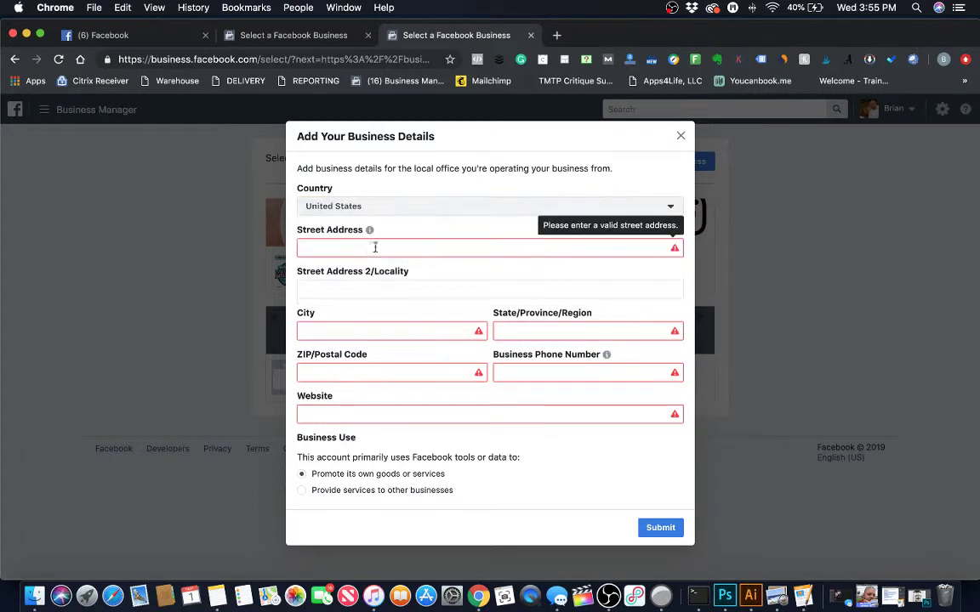
left_click(359, 249)
Dismiss the details form and restart business creation with the name 'Meek Ma…' and the business email.
left_click(252, 255)
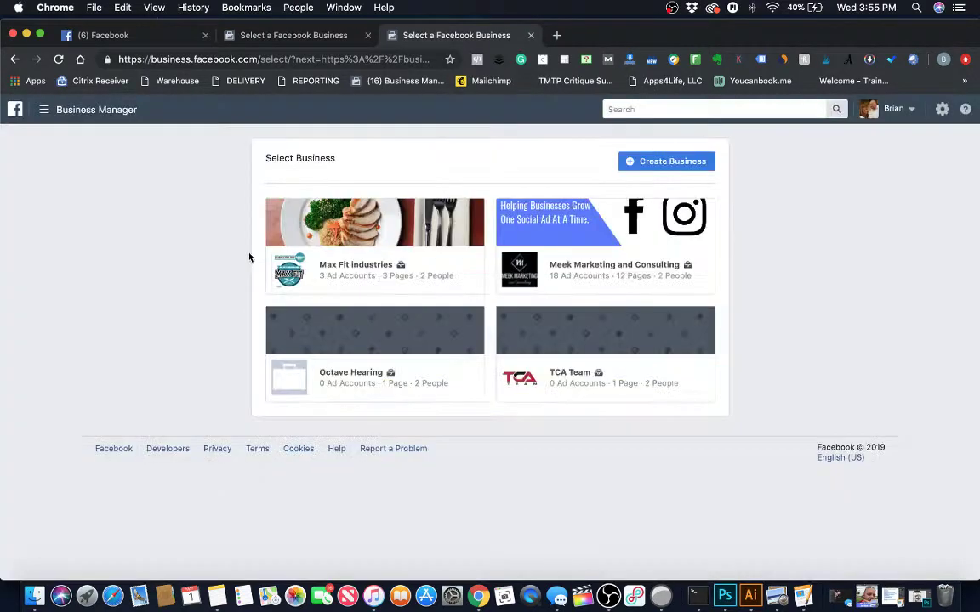
left_click(673, 162)
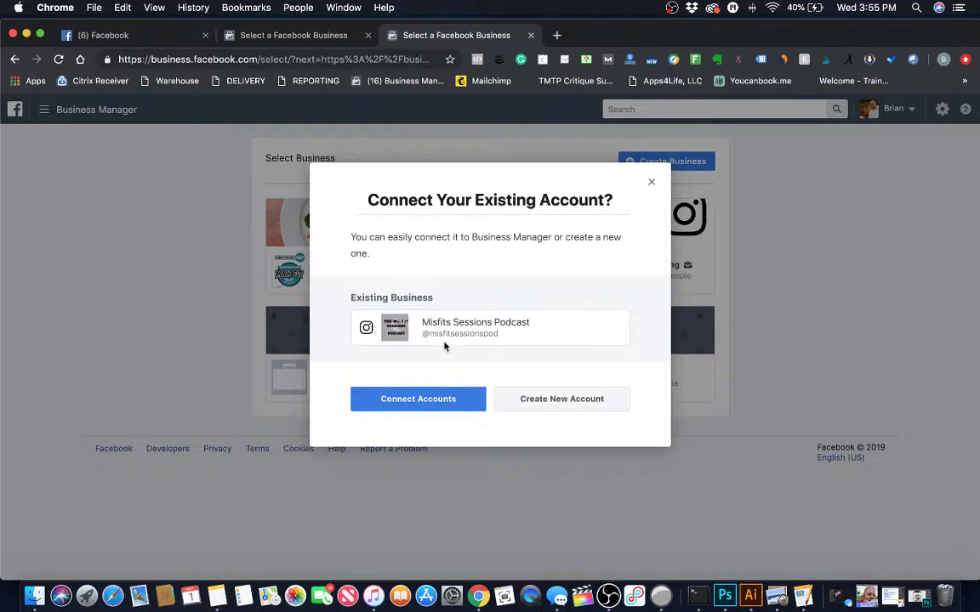
left_click(513, 400)
left_click(422, 251)
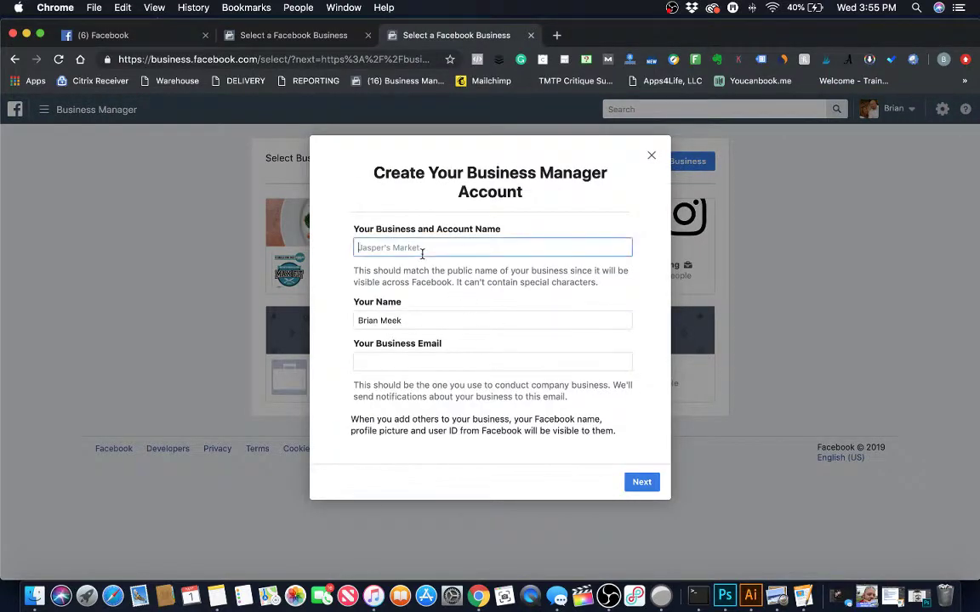
type("Meek Marketing Podcast")
left_click(397, 367)
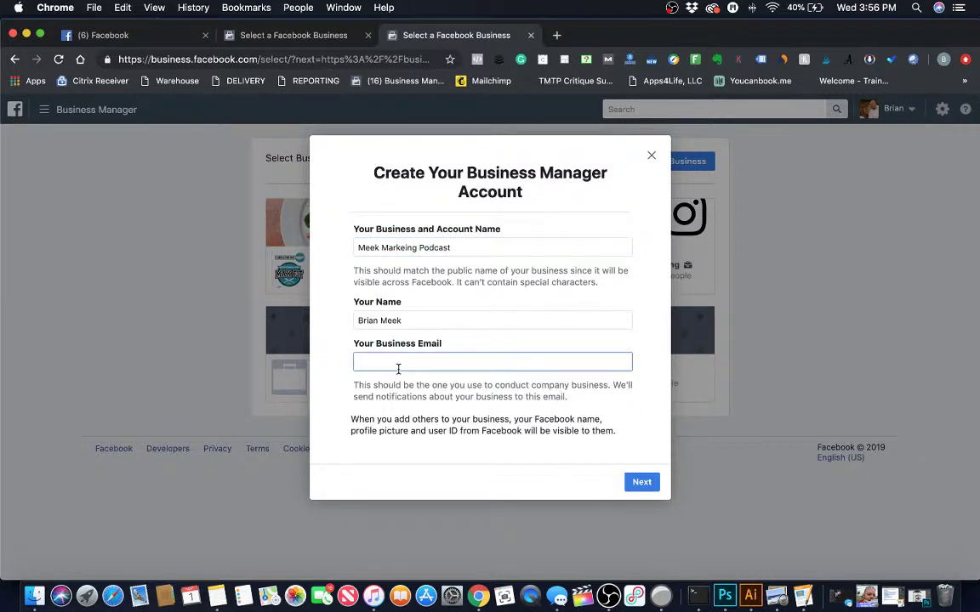
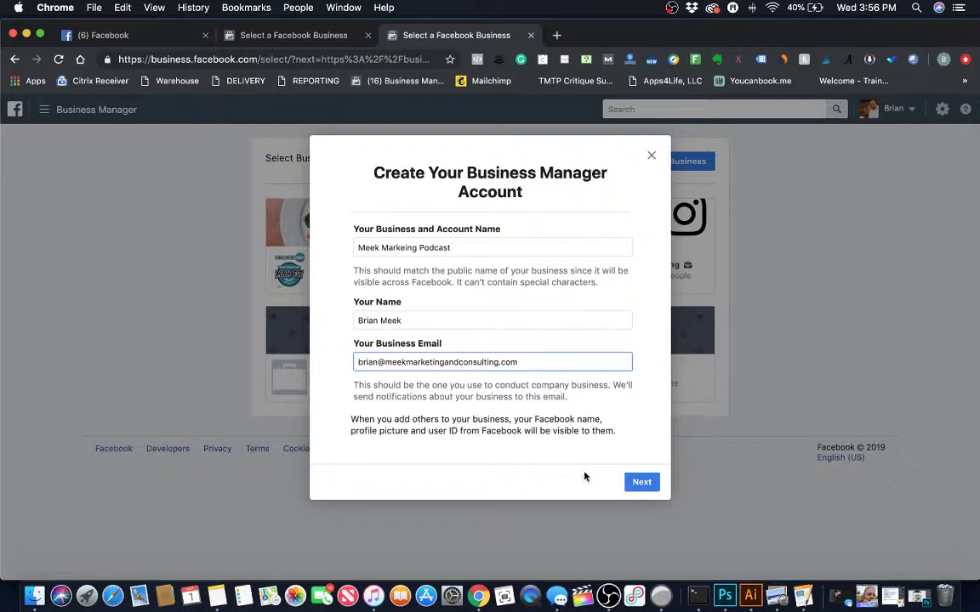
Choose United States and enter the street, city, state and ZIP of the business address.
left_click(634, 482)
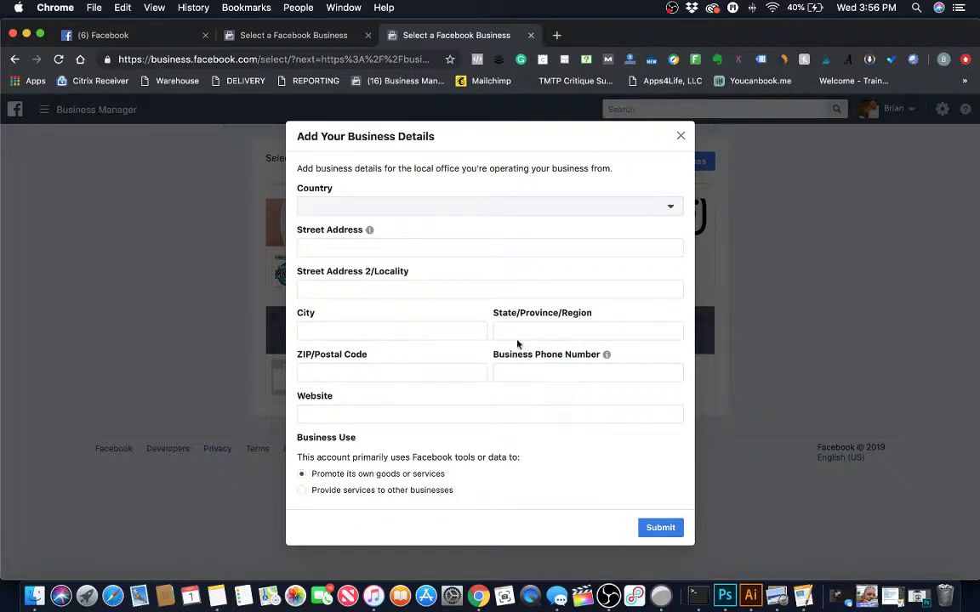
left_click(379, 206)
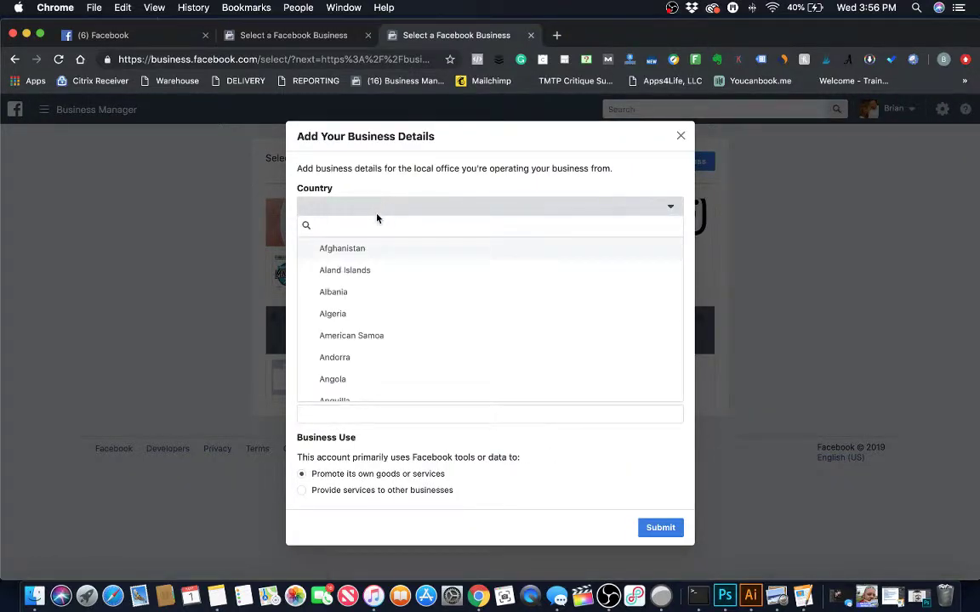
key("Return")
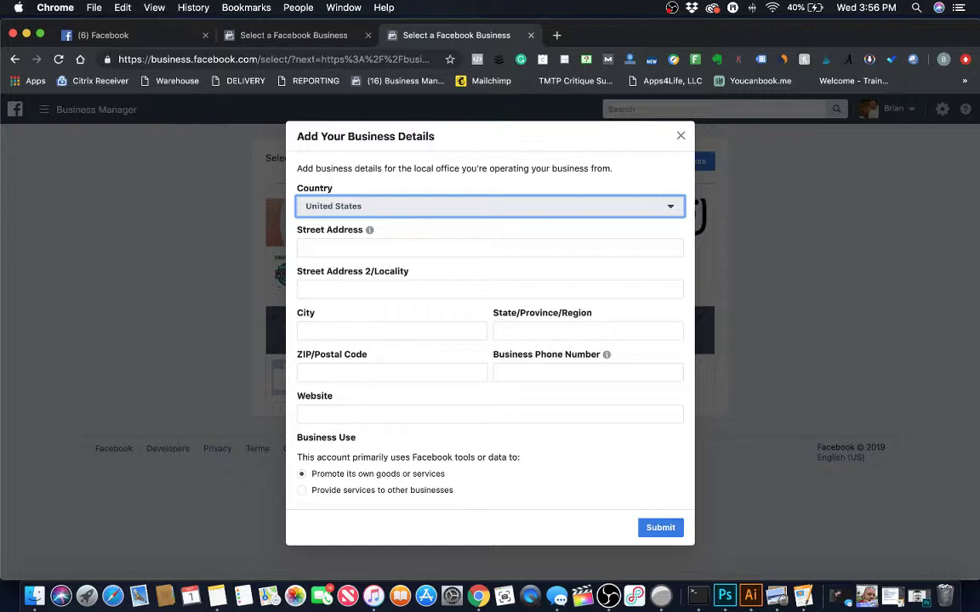
key("Tab")
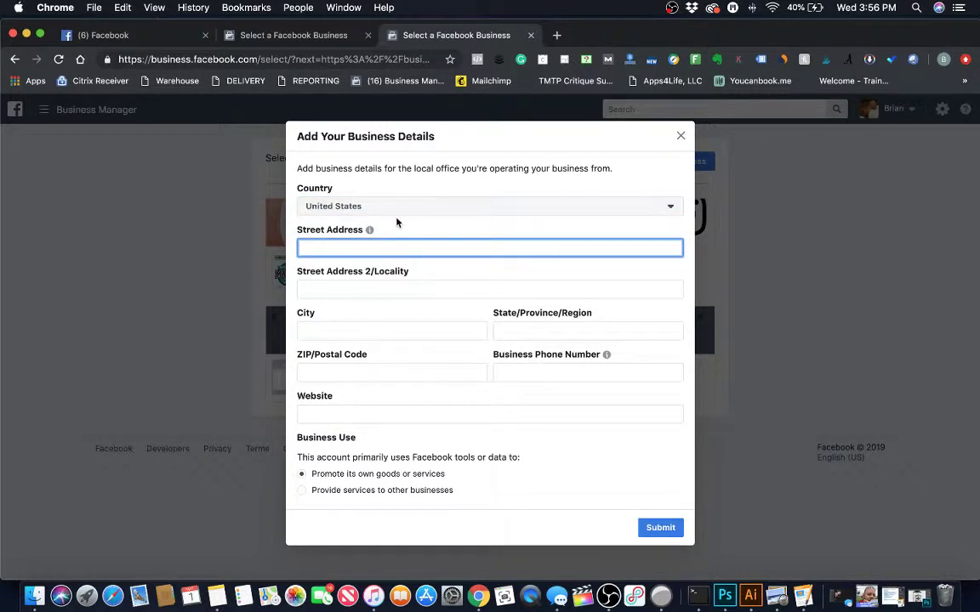
key("Tab")
key("Tab")
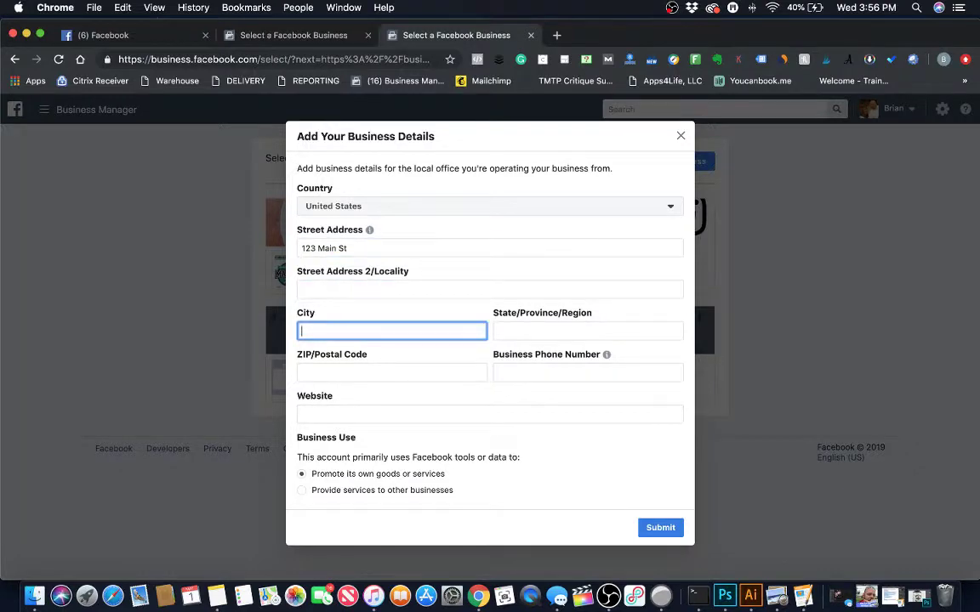
key("Tab")
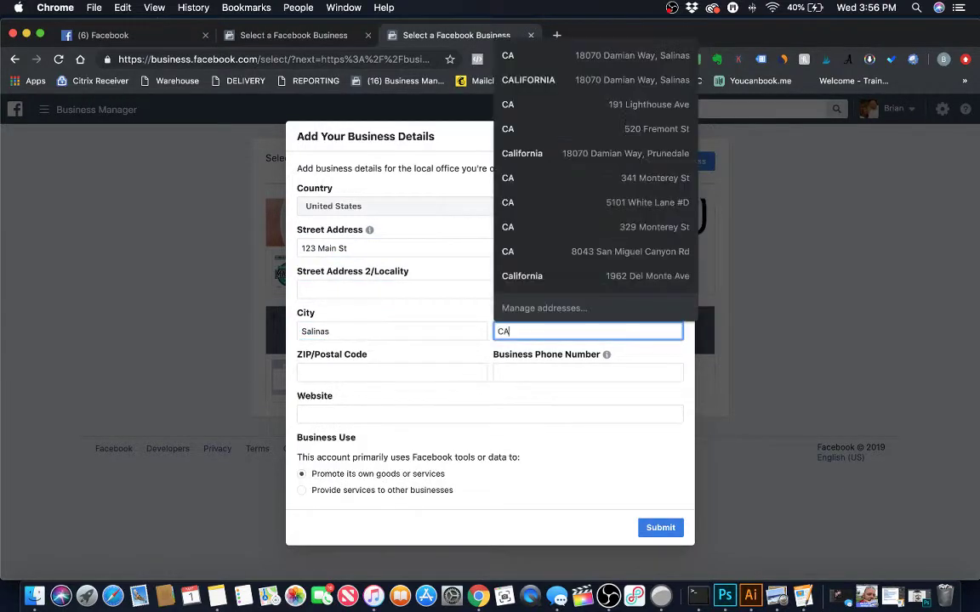
key("Tab")
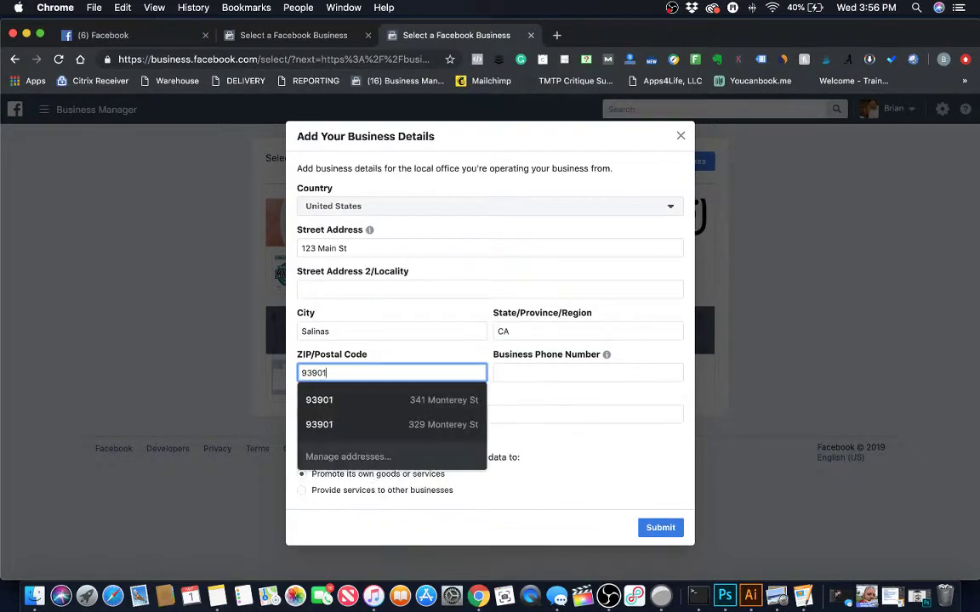
Fill the phone from a suggestion, fix the street and ZIP, add website meekiningpodcast.com, and submit.
left_click(560, 400)
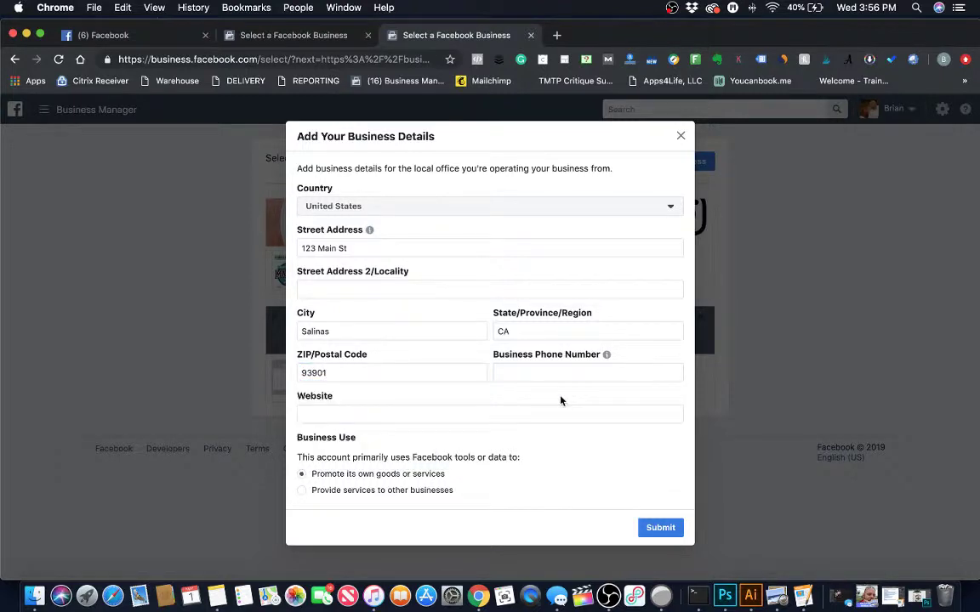
left_click(538, 374)
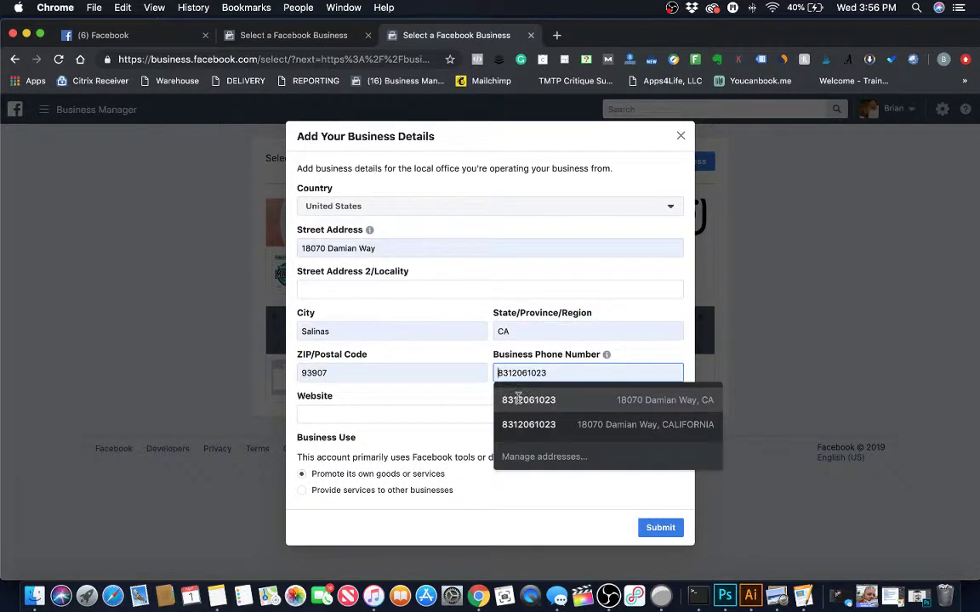
left_click(519, 401)
left_click_drag(404, 247, 299, 247)
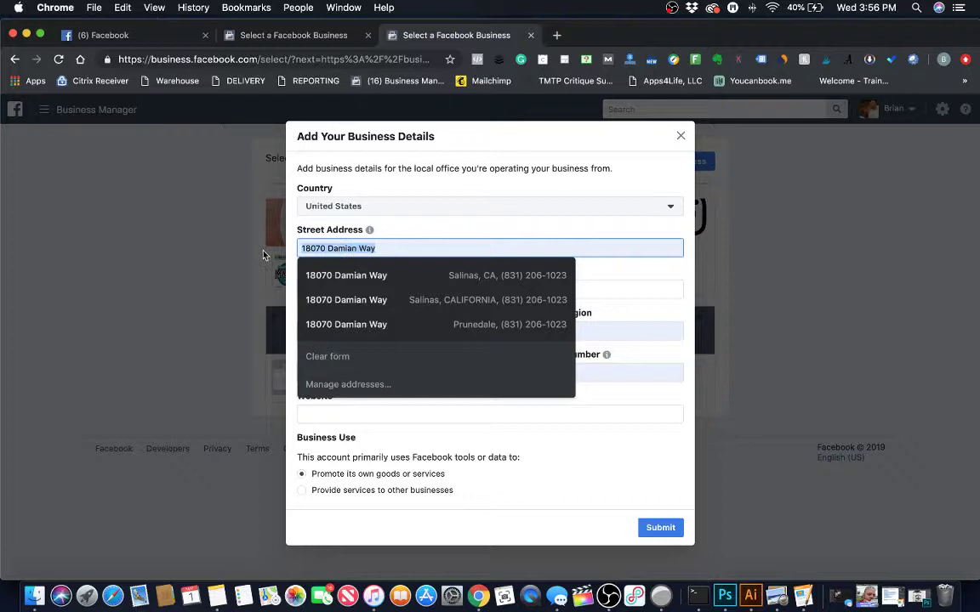
type("123 main st")
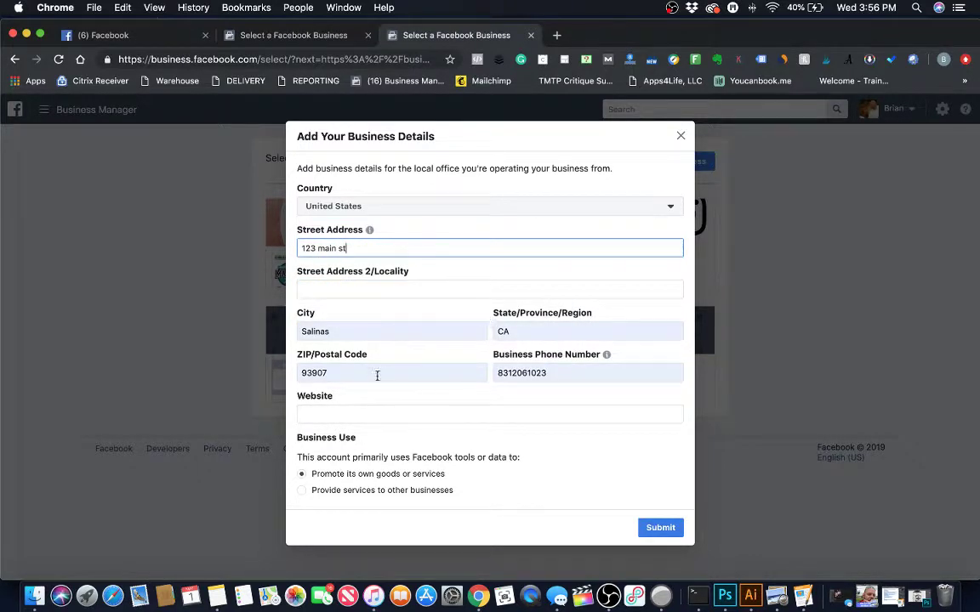
left_click(376, 374)
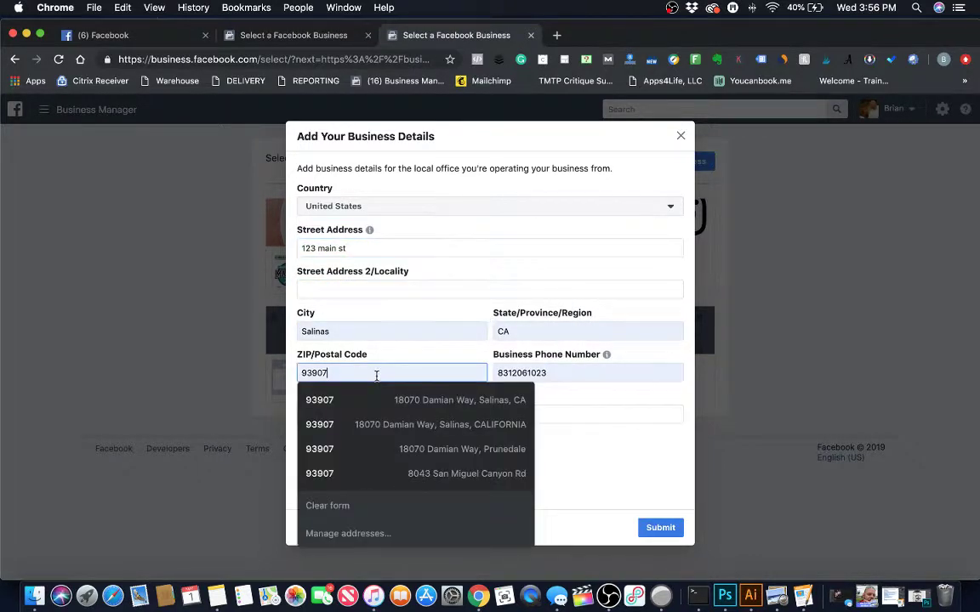
key("BackSpace")
type("1")
left_click(542, 416)
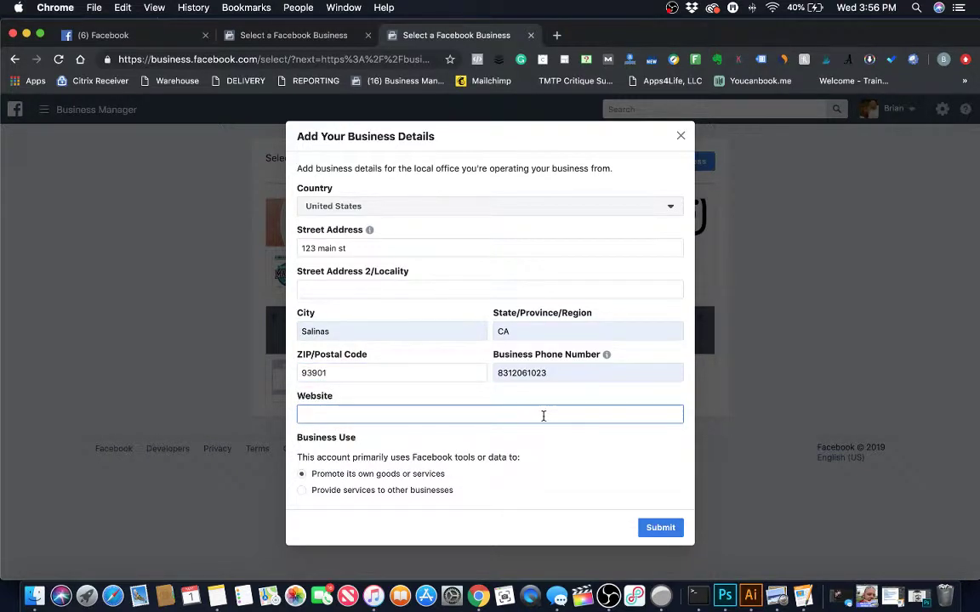
type("meekin")
type("ingpodcas")
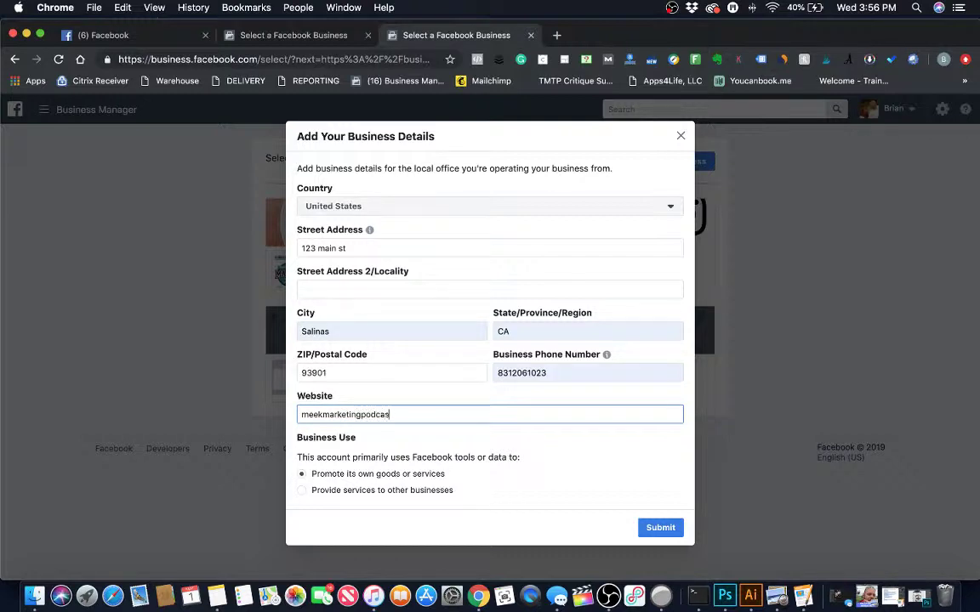
type("t.com")
left_click(668, 526)
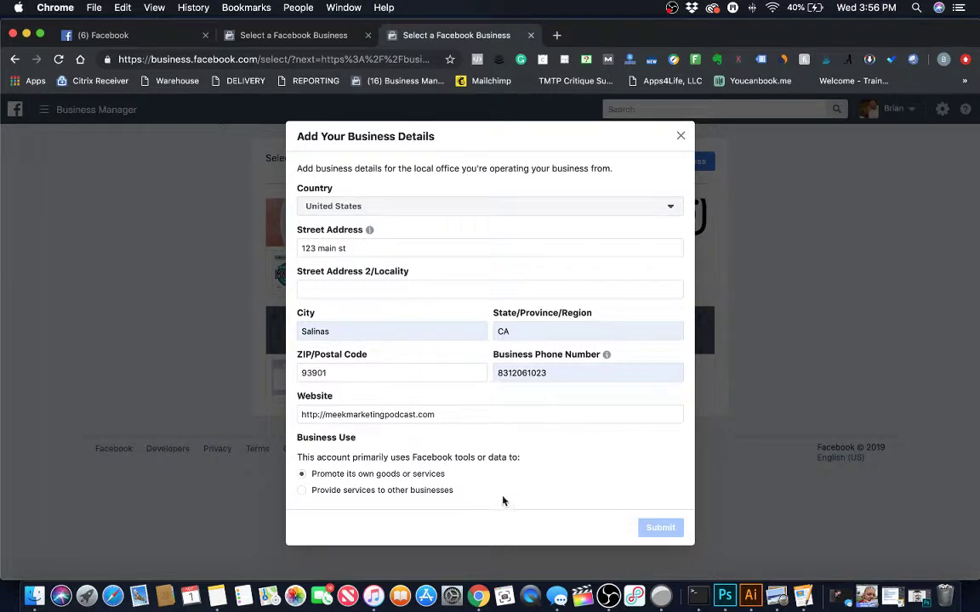
left_click(553, 497)
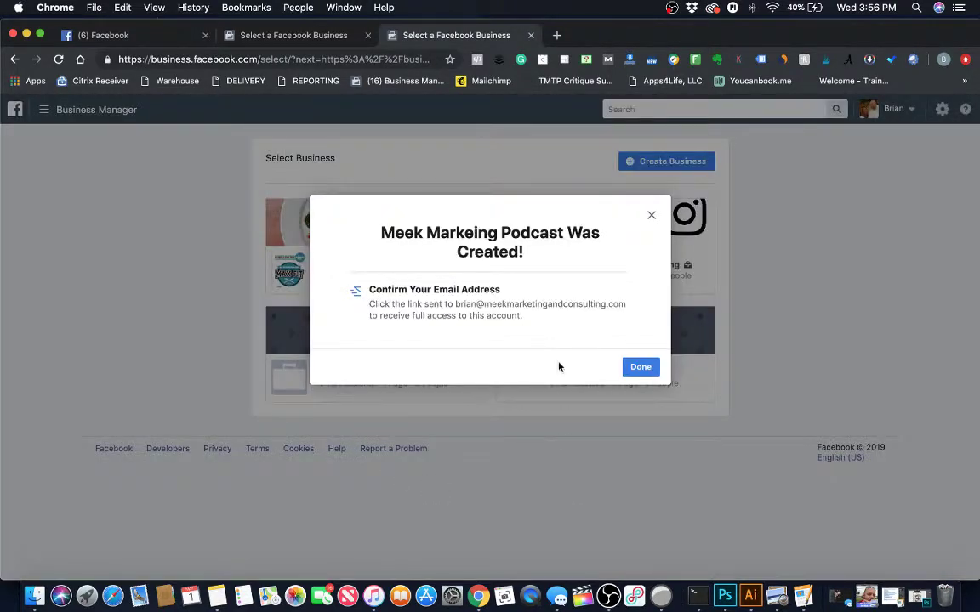
Close the confirmation with Done and look over the new Meek Markeing Podcast home page.
left_click(647, 372)
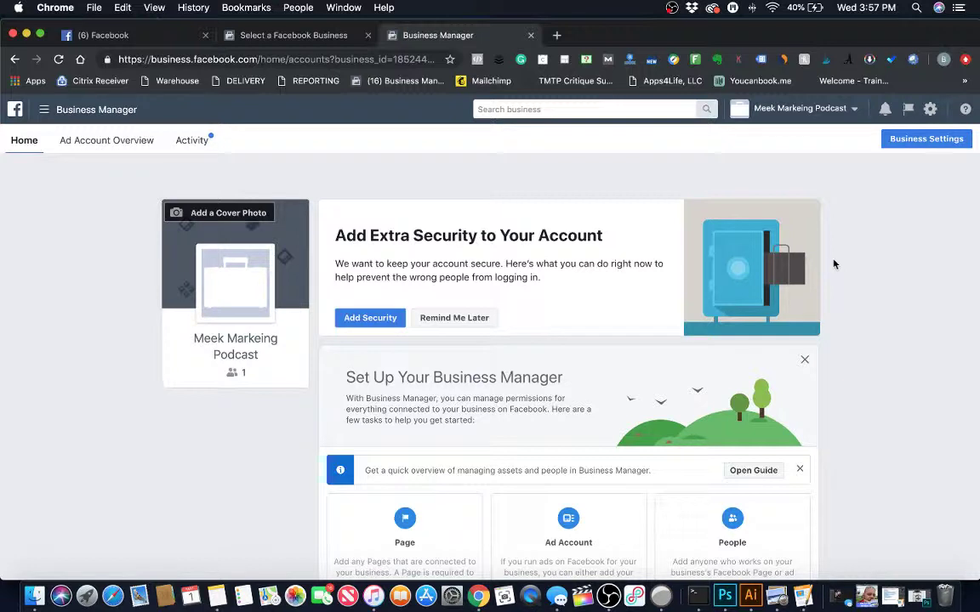
scroll(874, 267, "down", 3)
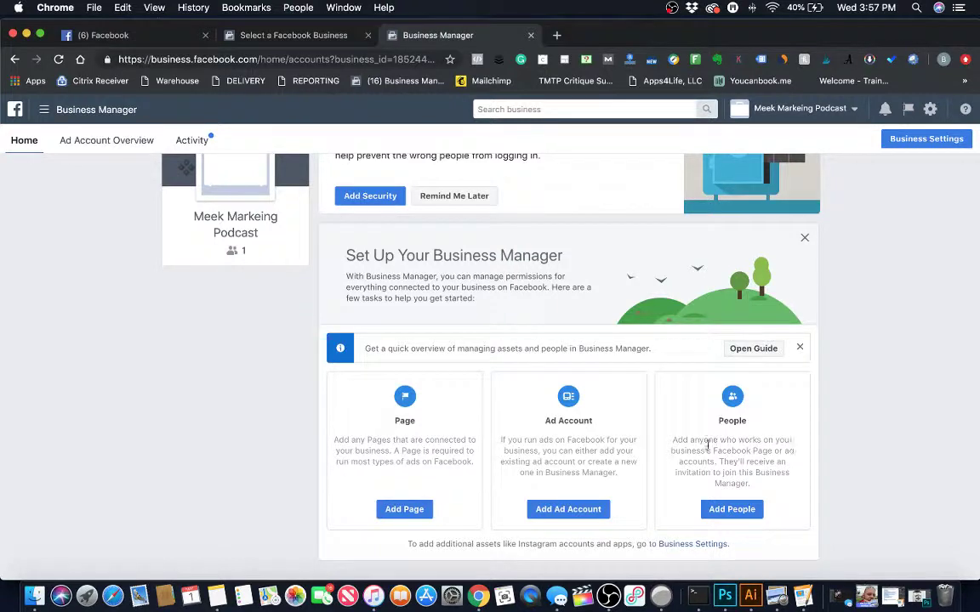
scroll(747, 435, "up", 3)
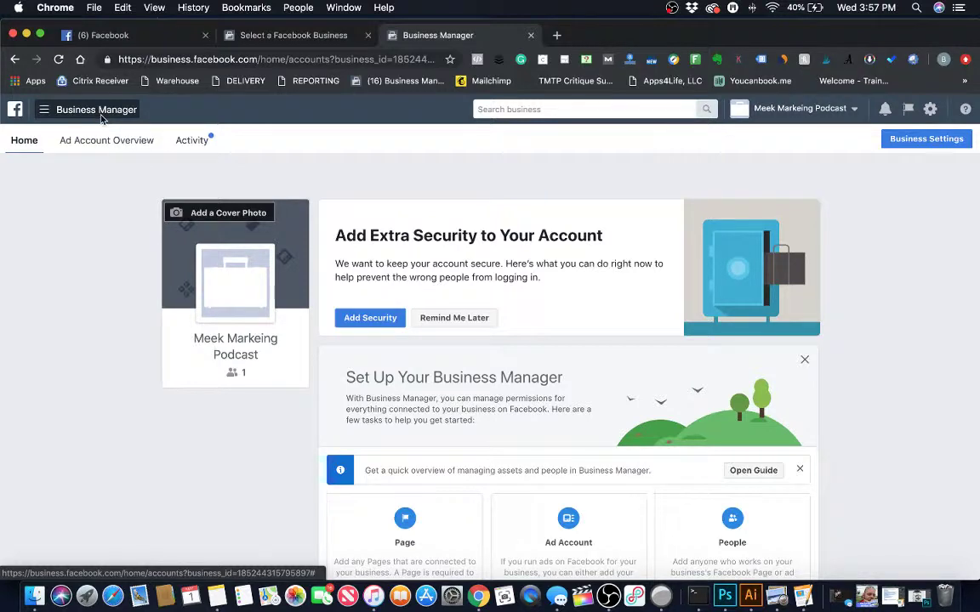
Switch to the Meek Marketing and Consulting business and open Ads Manager.
left_click(101, 116)
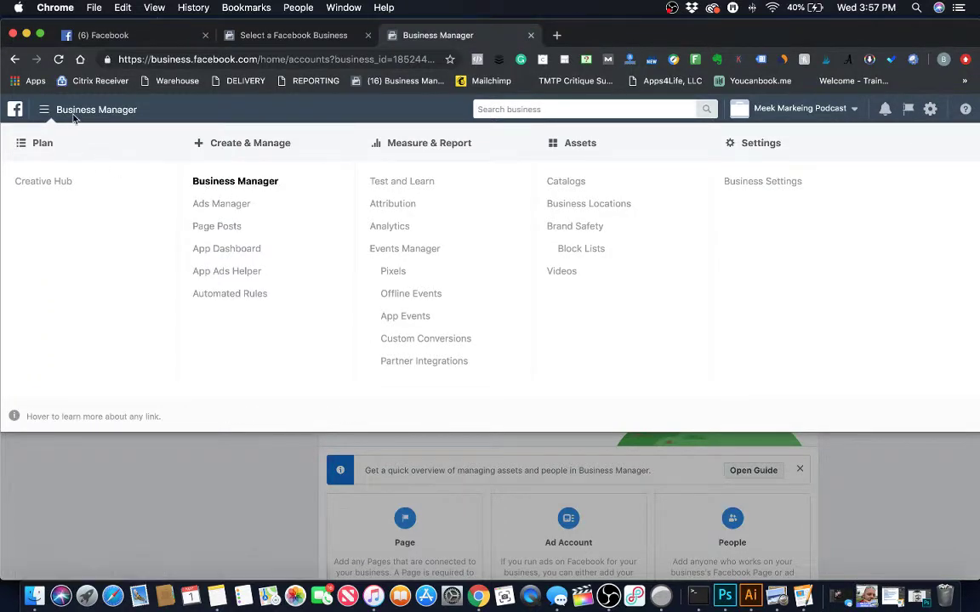
left_click(798, 108)
left_click(729, 265)
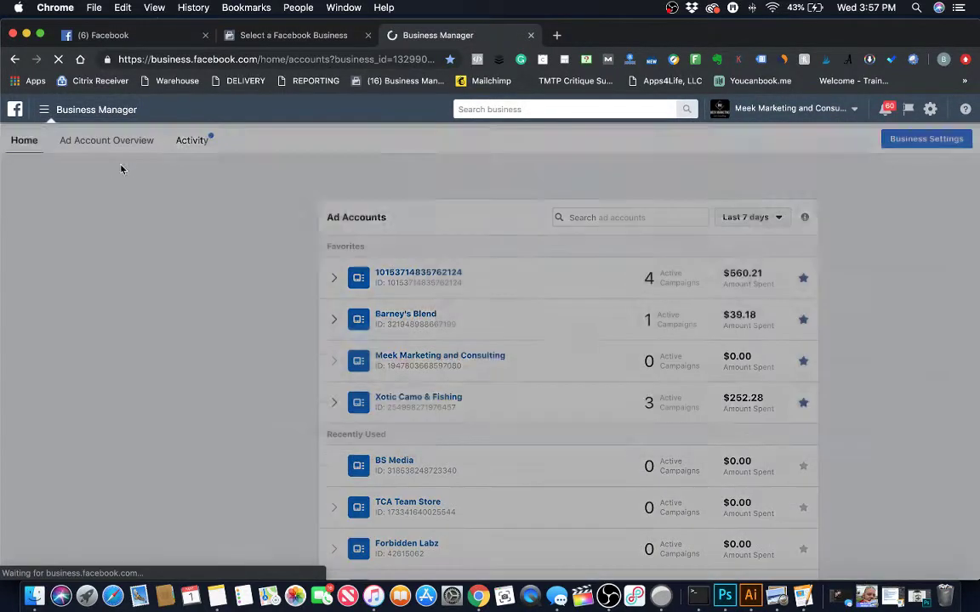
mouse_move(103, 125)
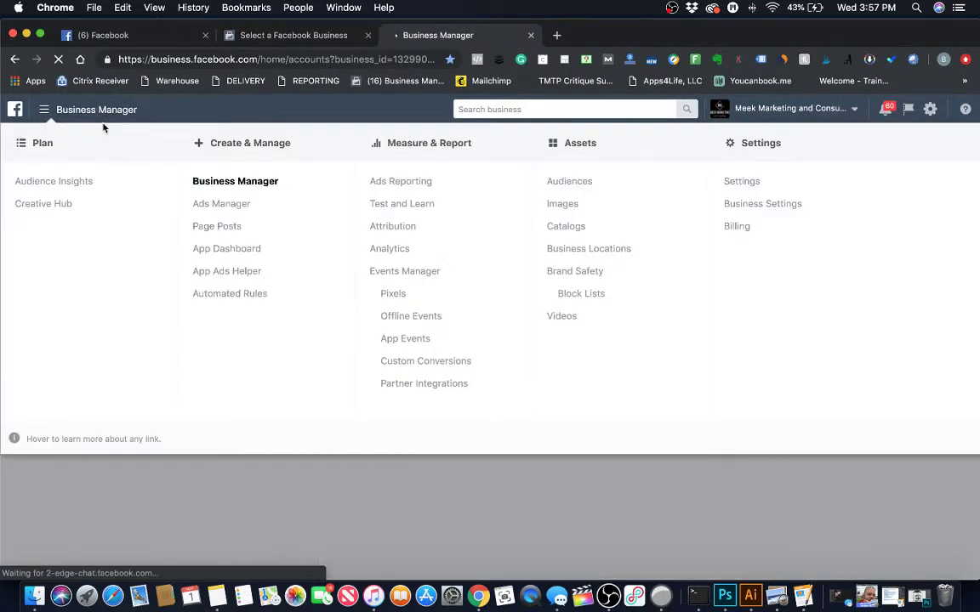
left_click(219, 203)
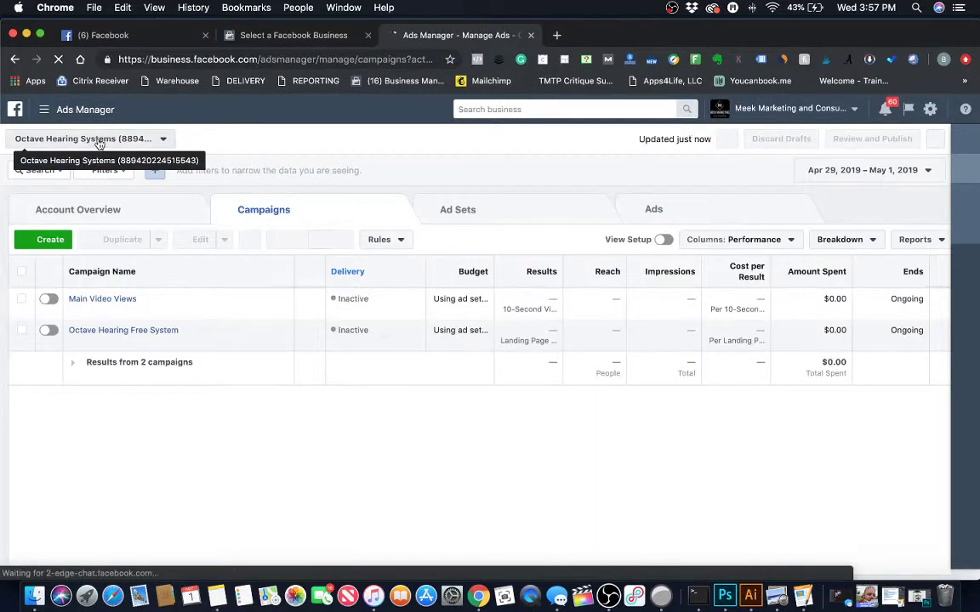
Select the Barney's Blend ad account to view its campaigns.
left_click(94, 139)
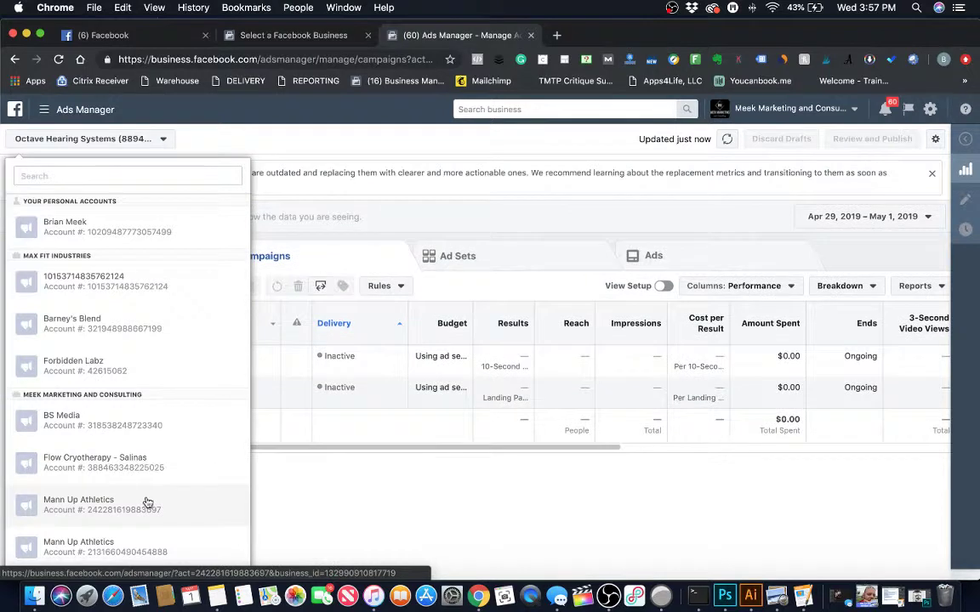
left_click(122, 332)
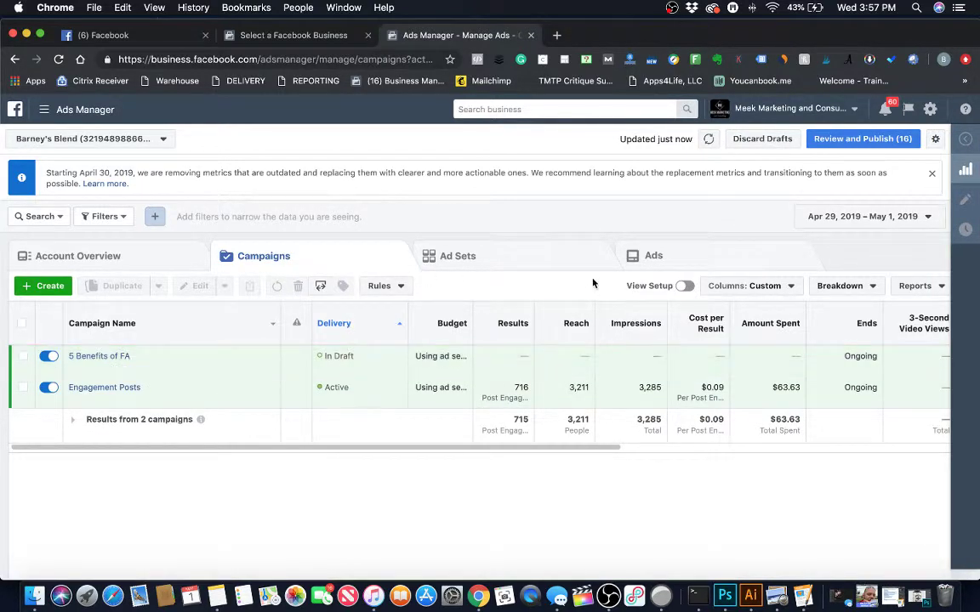
scroll(527, 445, "right", 5)
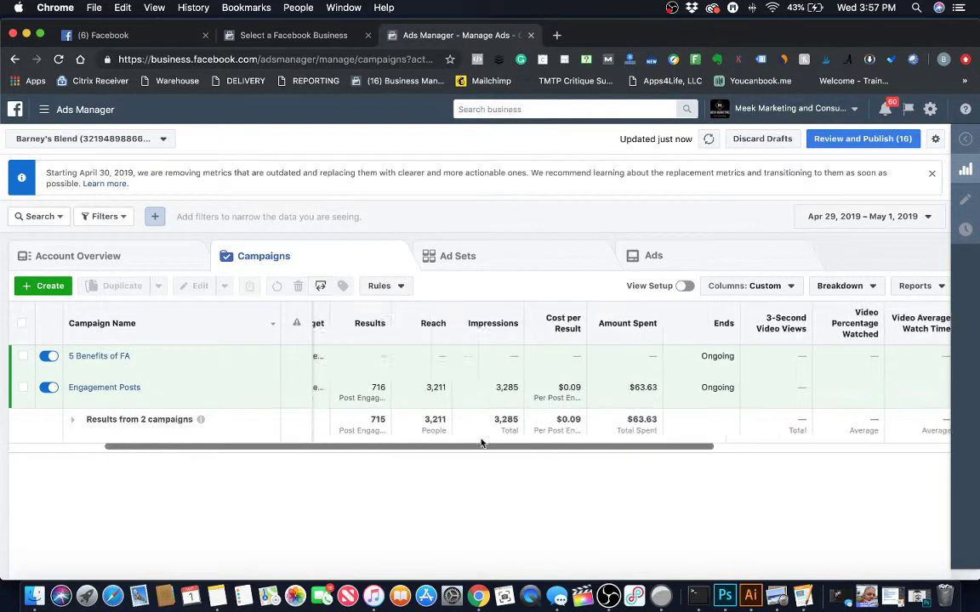
scroll(382, 357, "left", 5)
In Ads Manager, switch the business to Meek Markeing Podcast.
left_click(289, 37)
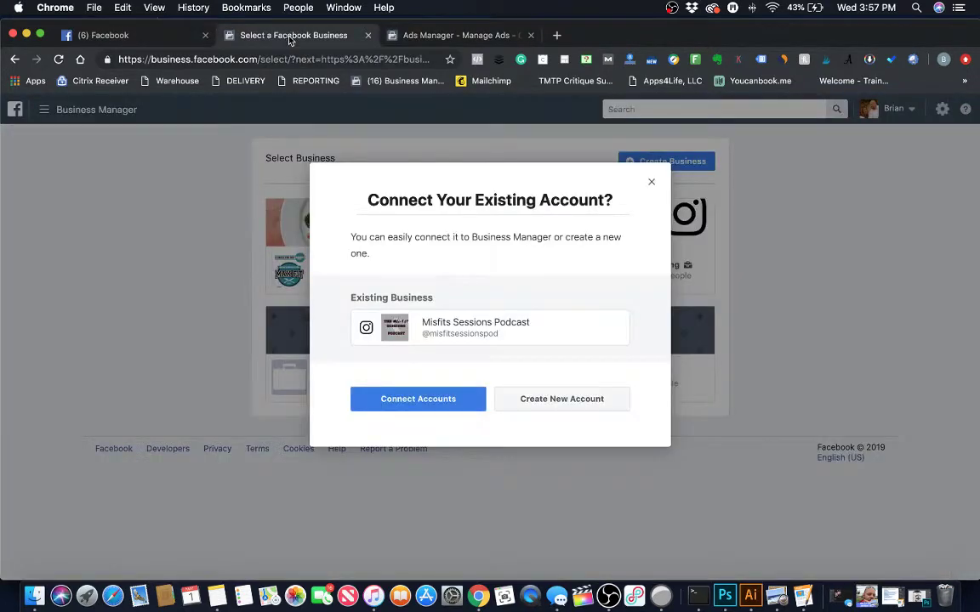
left_click(426, 43)
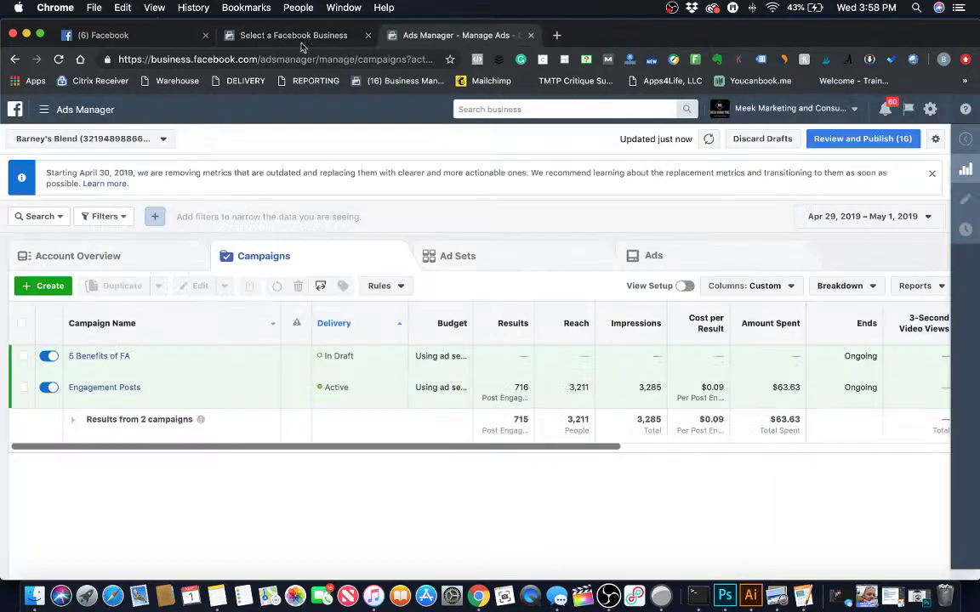
left_click(748, 109)
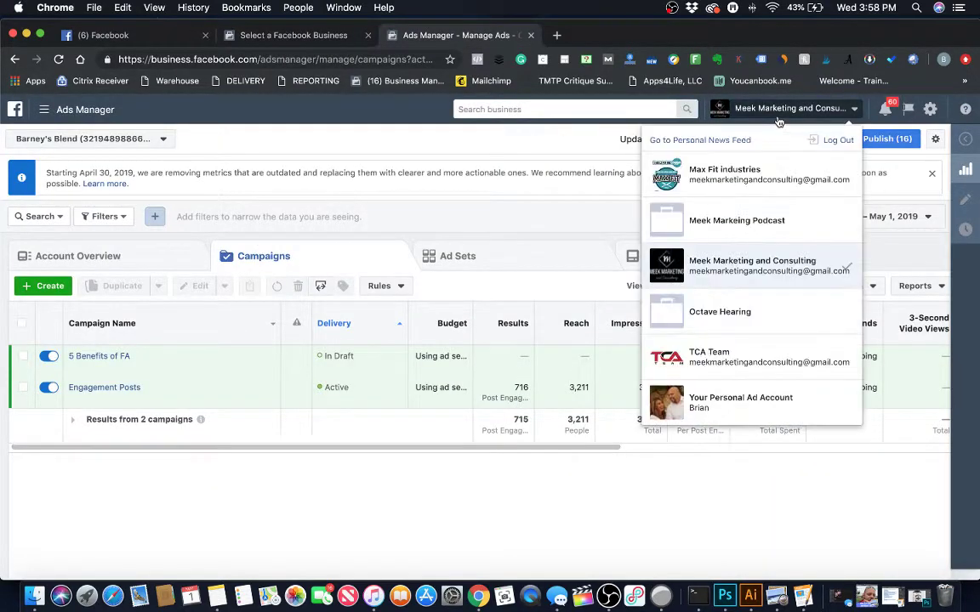
left_click(736, 221)
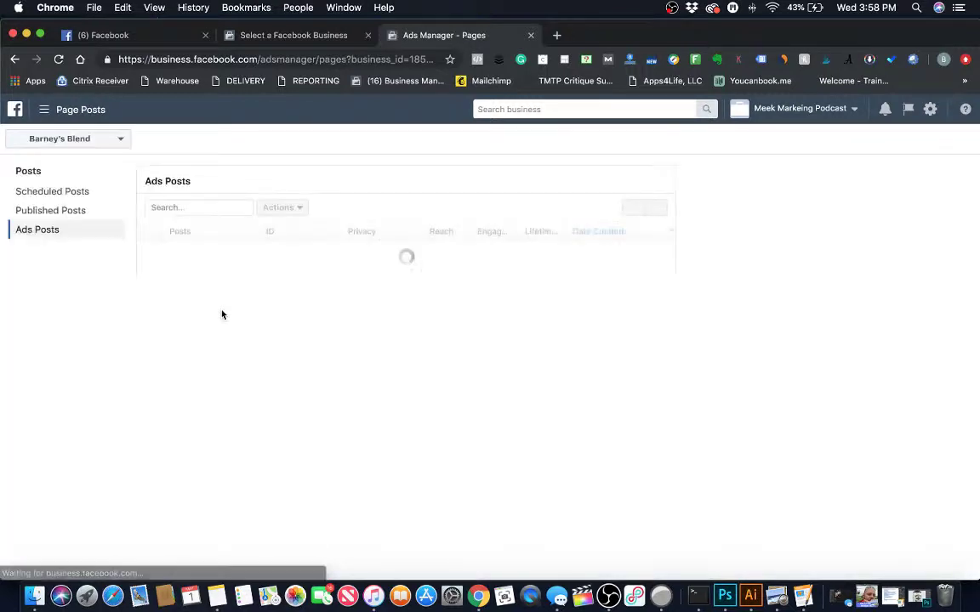
Go to the Business Manager home from the main navigation menu.
left_click(91, 144)
left_click(65, 108)
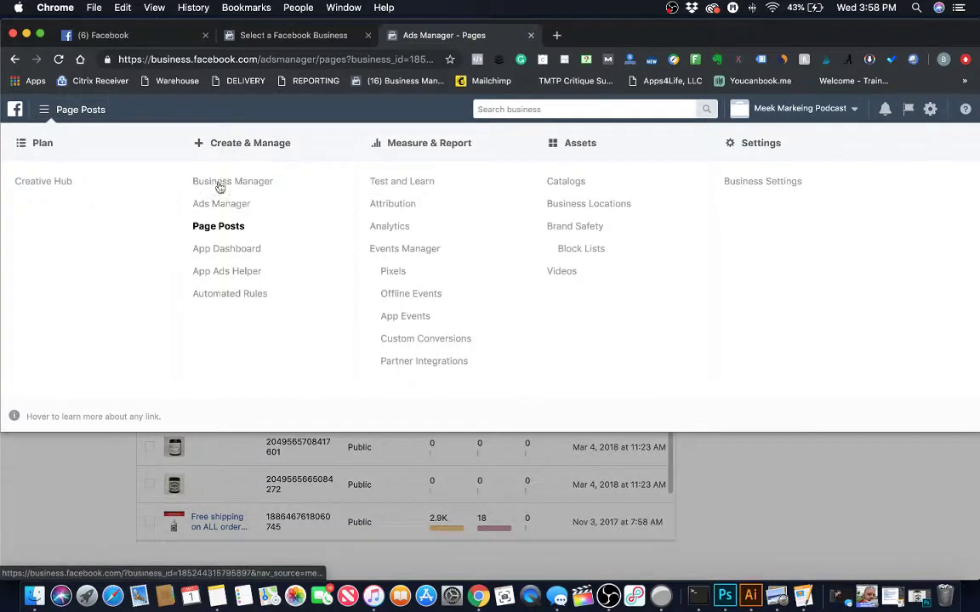
left_click(246, 184)
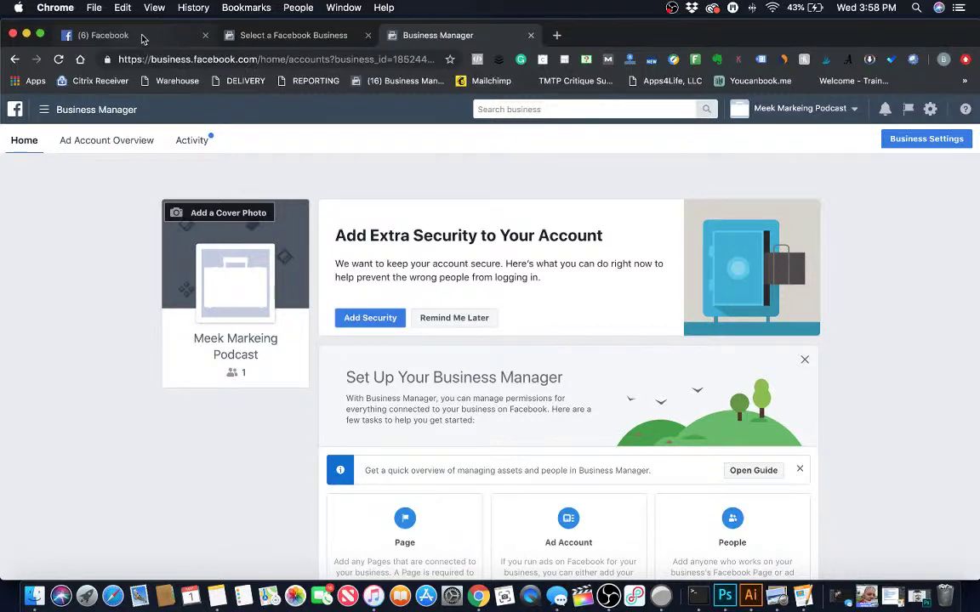
left_click(175, 38)
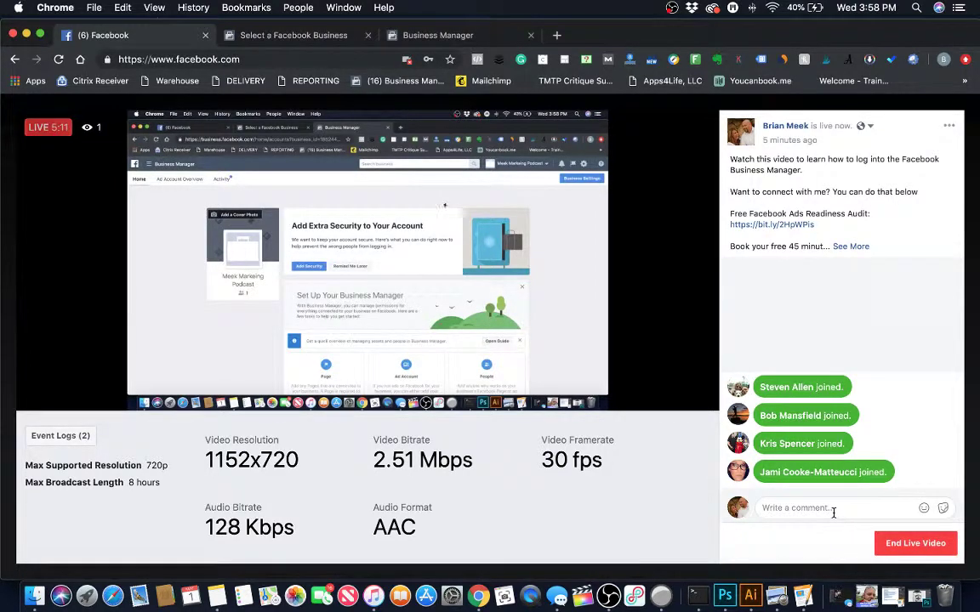
left_click(439, 37)
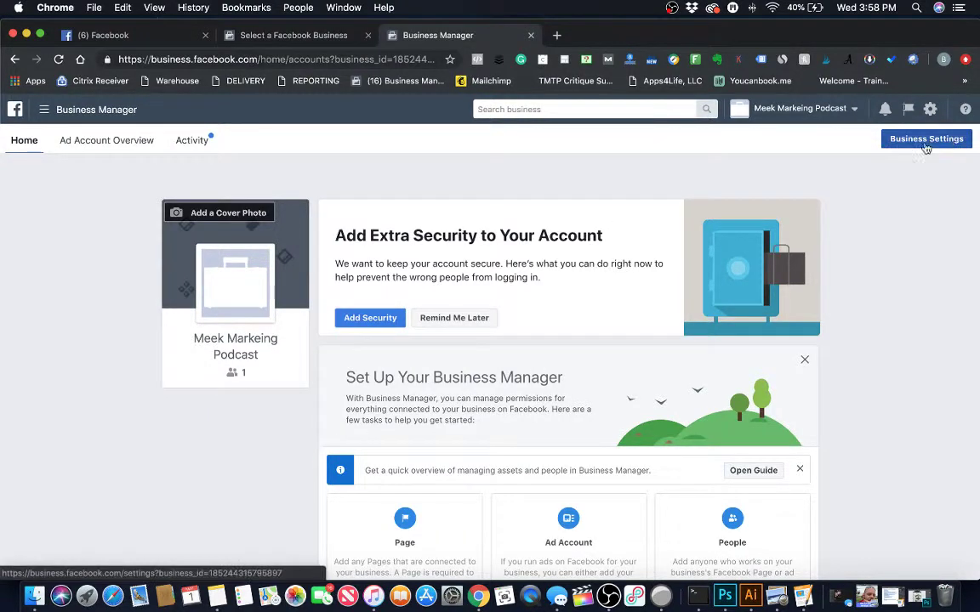
left_click(849, 109)
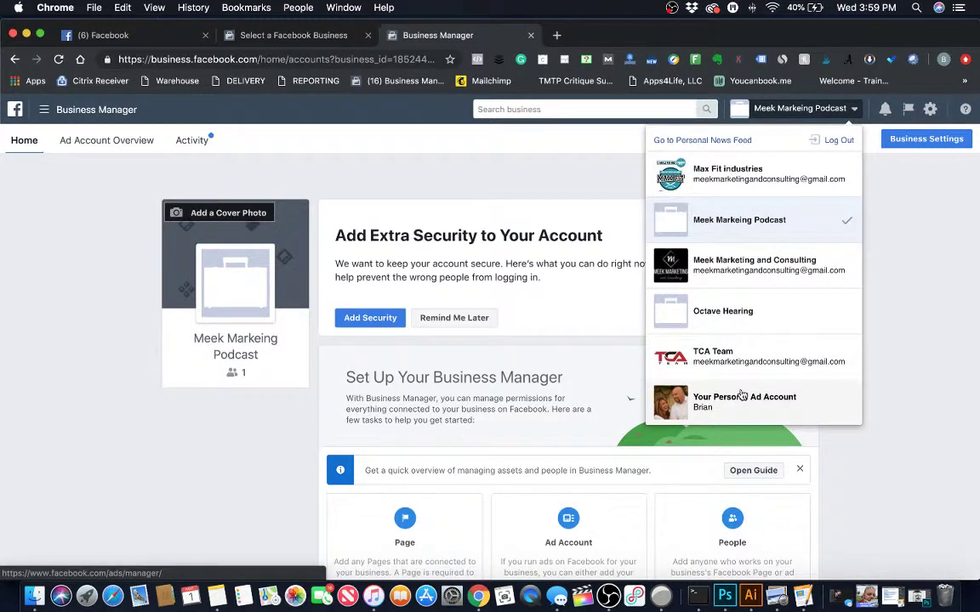
left_click(919, 345)
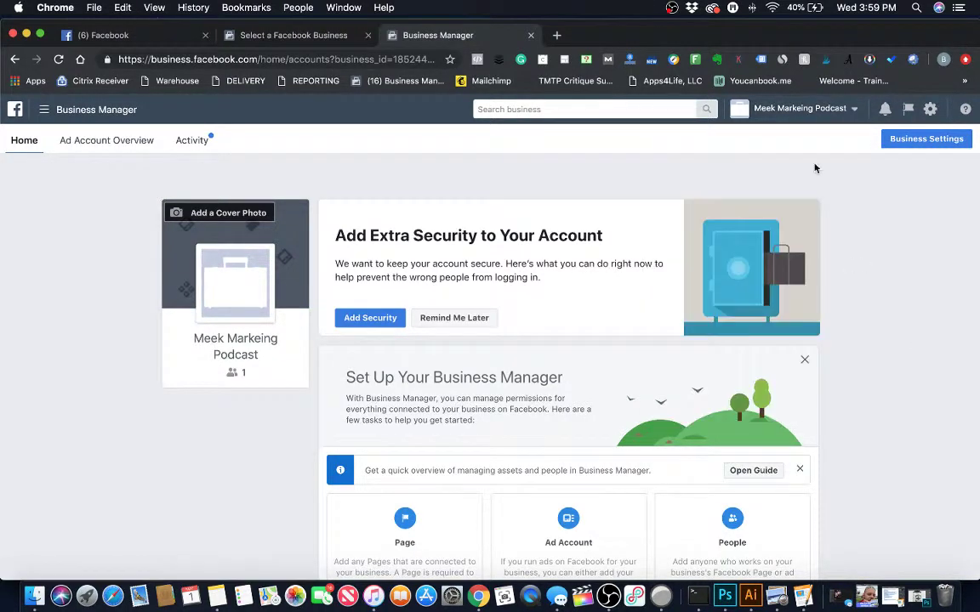
left_click(95, 142)
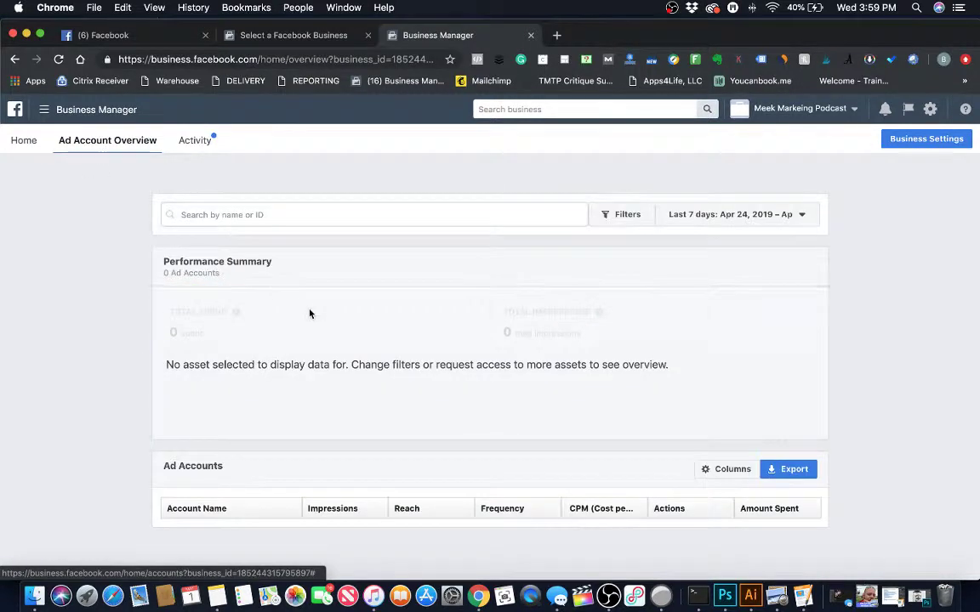
left_click(23, 142)
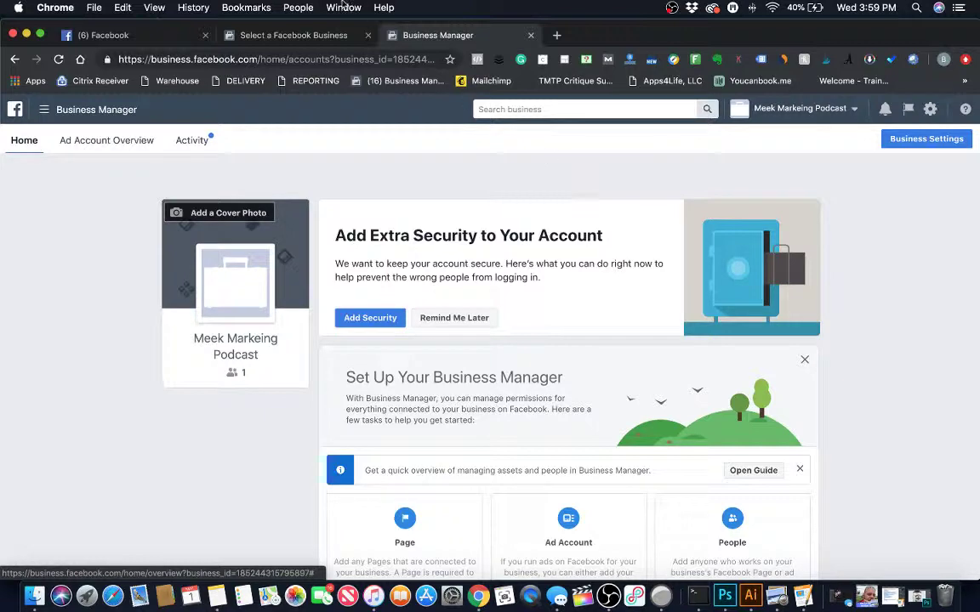
Switch between the live broadcast and Business Manager tabs, then expand the live post's full description.
left_click(89, 37)
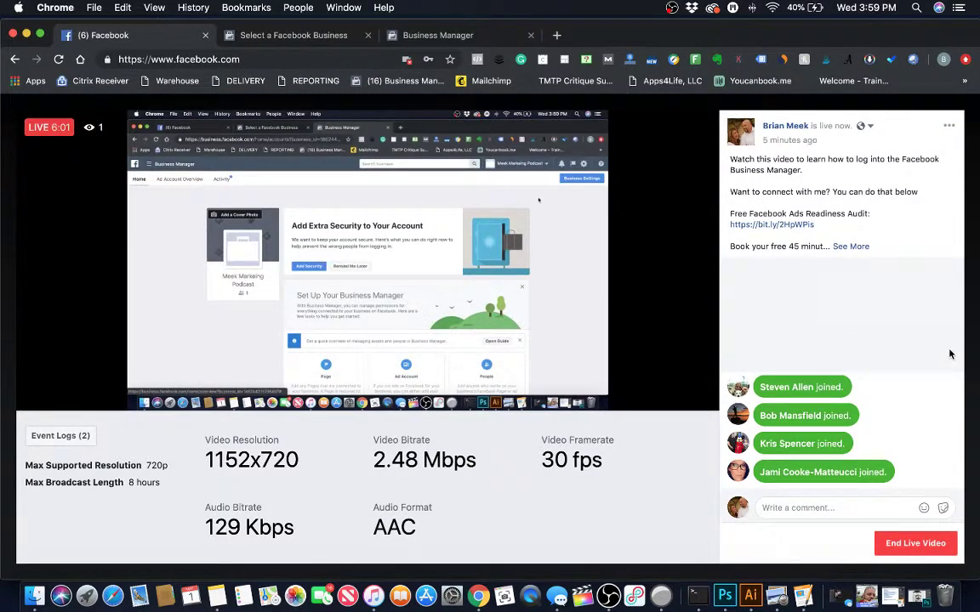
left_click(448, 40)
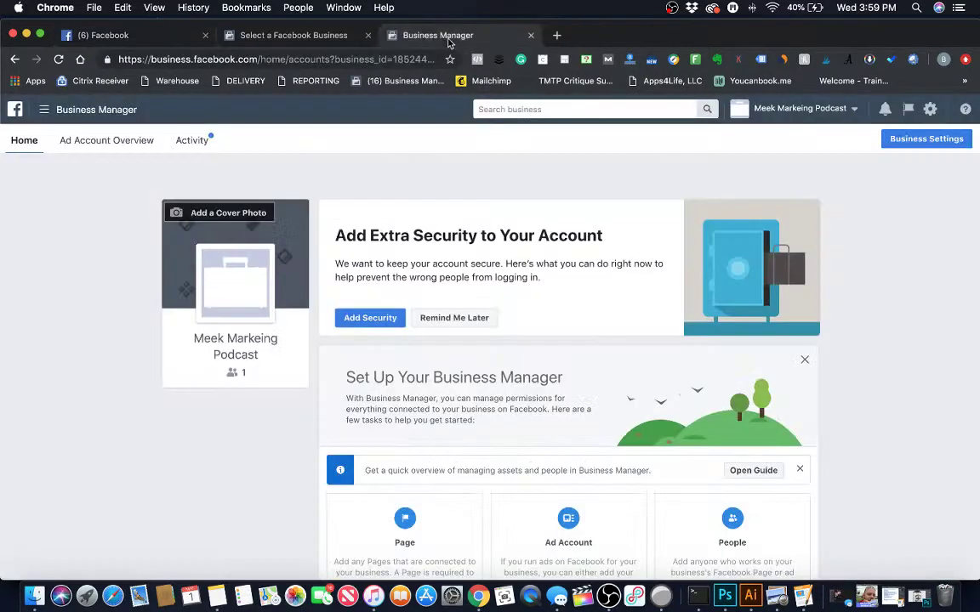
left_click(123, 35)
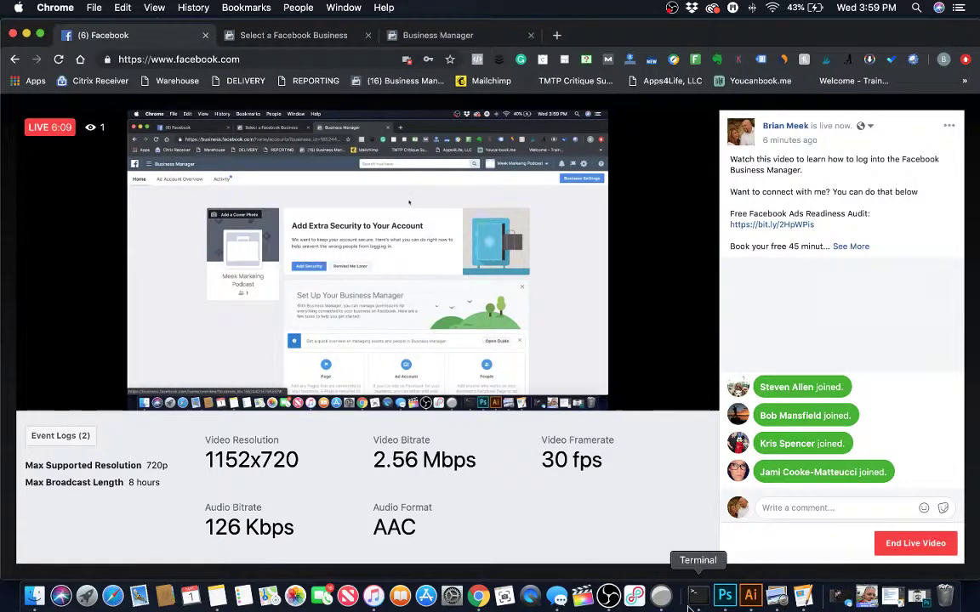
left_click(416, 34)
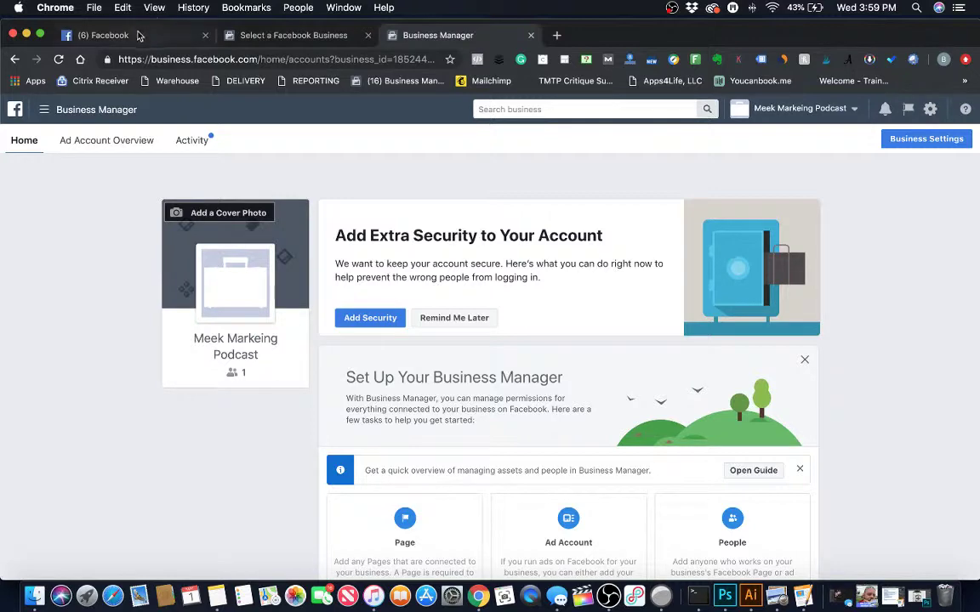
left_click(139, 34)
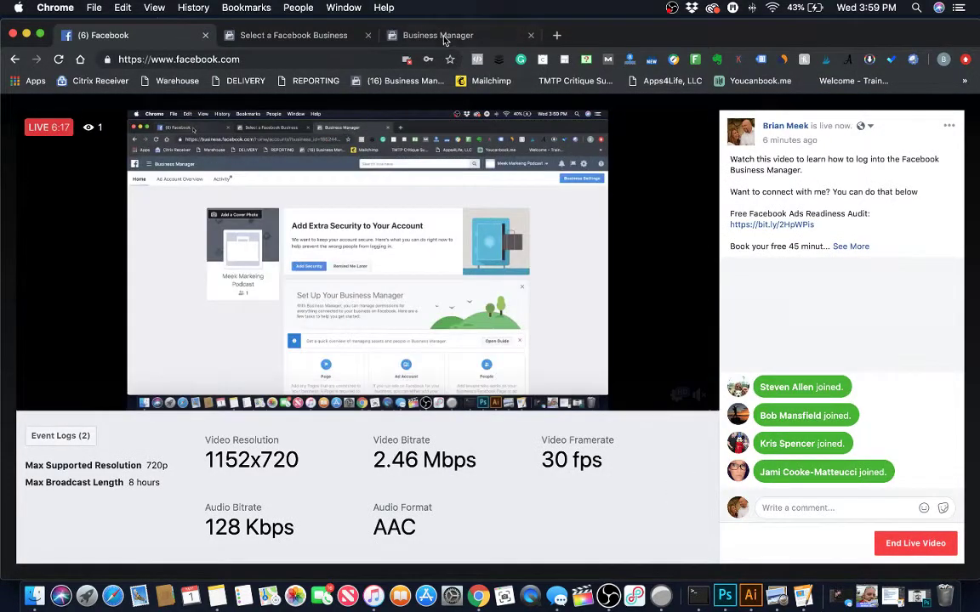
left_click(440, 36)
left_click(139, 34)
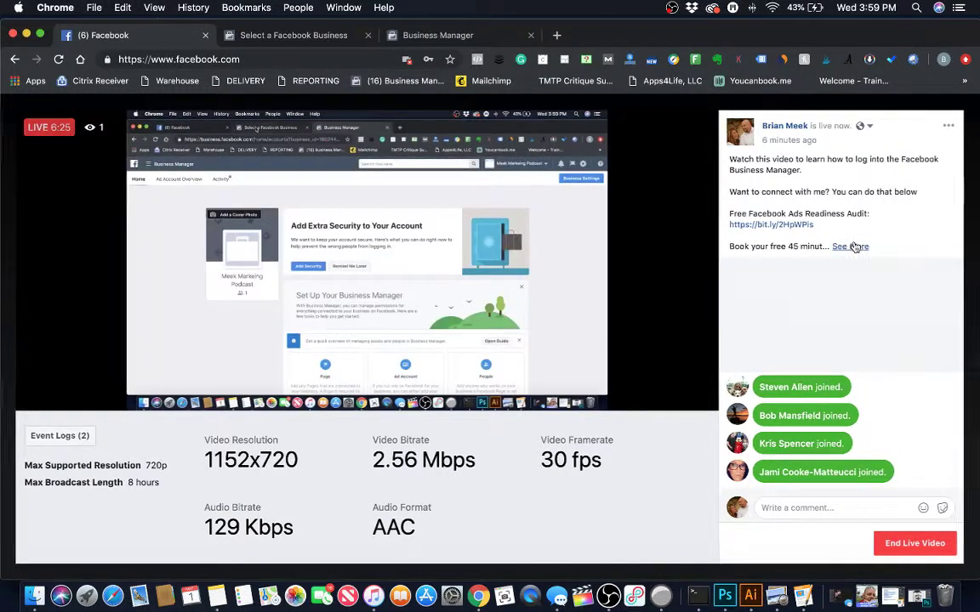
left_click(837, 246)
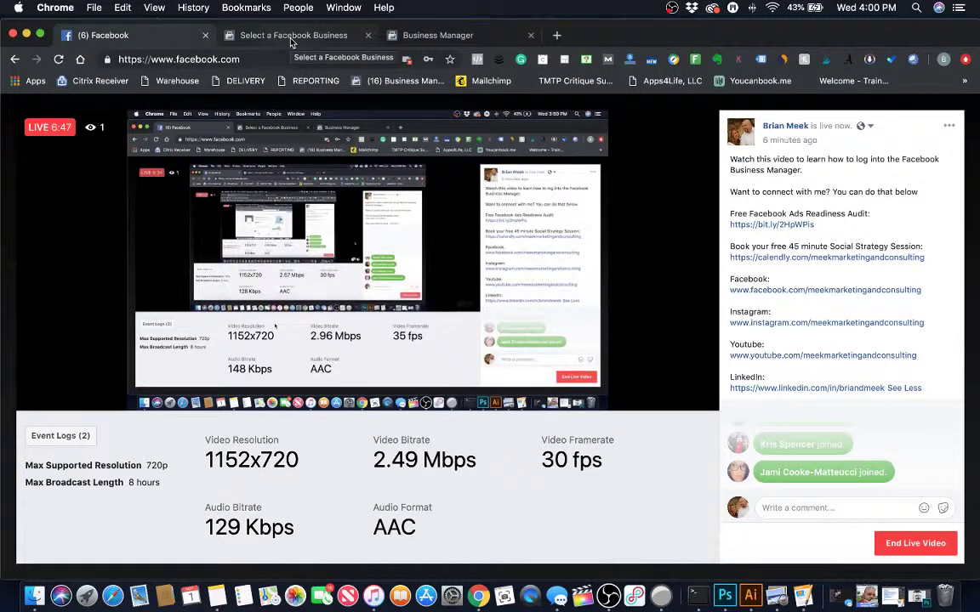
Cycle through the browser tabs, settle on the live broadcast page, and bring OBS Studio forward.
left_click(441, 37)
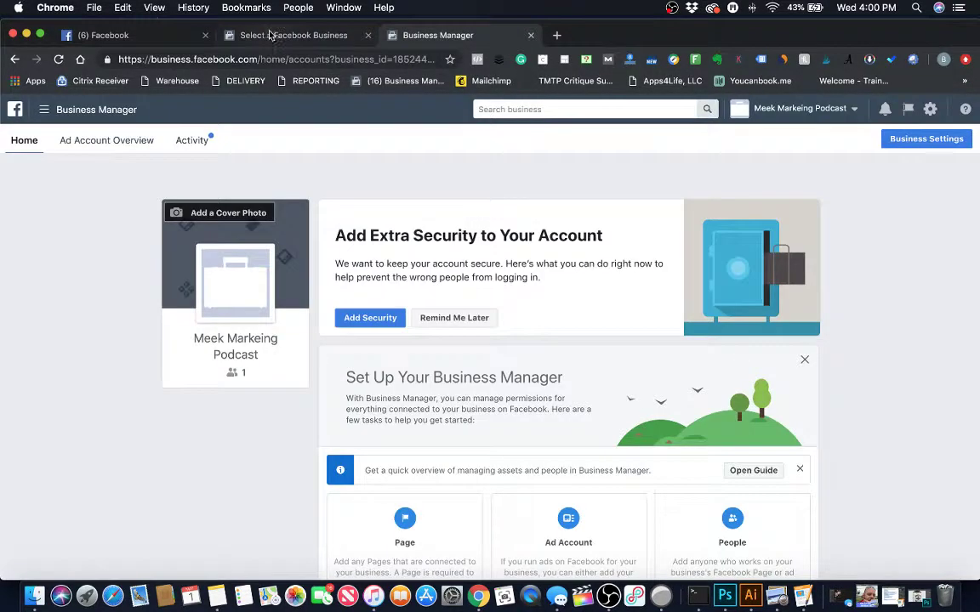
left_click(271, 34)
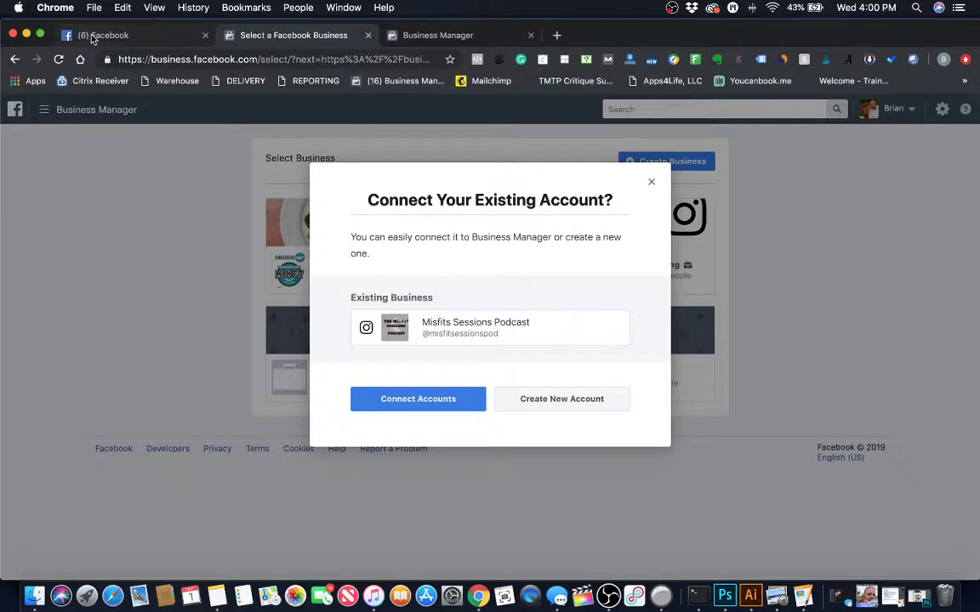
left_click(94, 38)
left_click(330, 34)
left_click(463, 38)
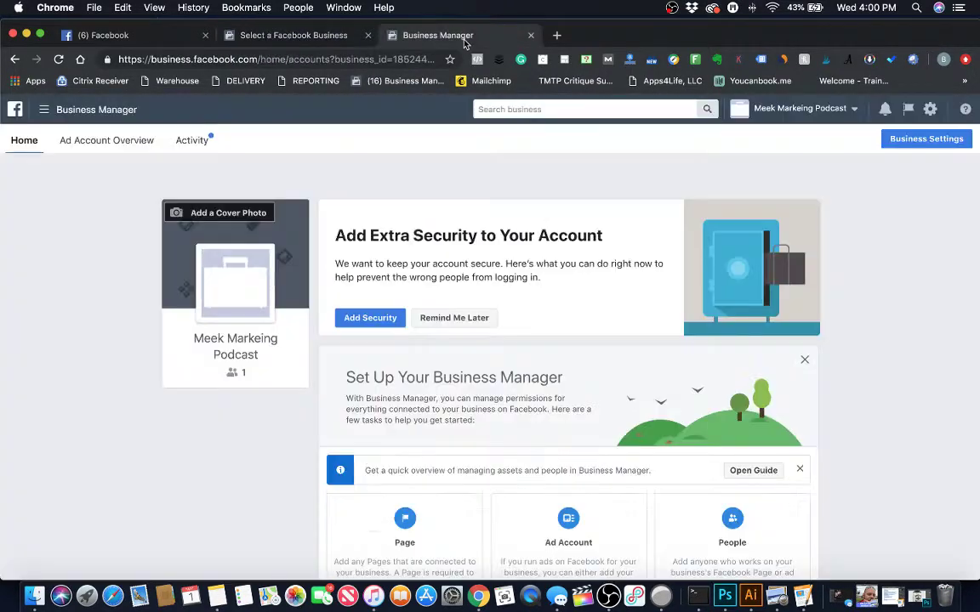
left_click(135, 38)
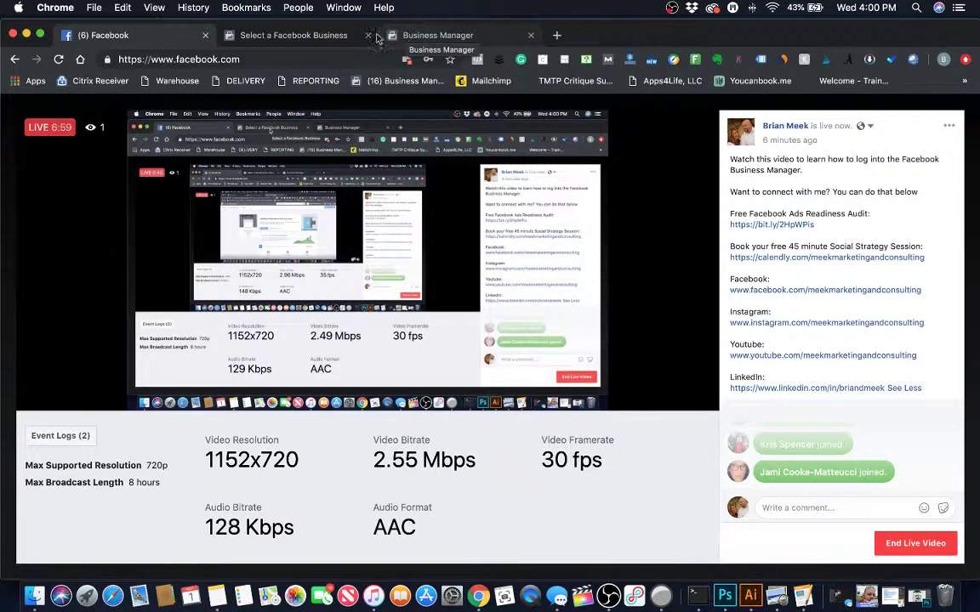
left_click(284, 37)
left_click(93, 37)
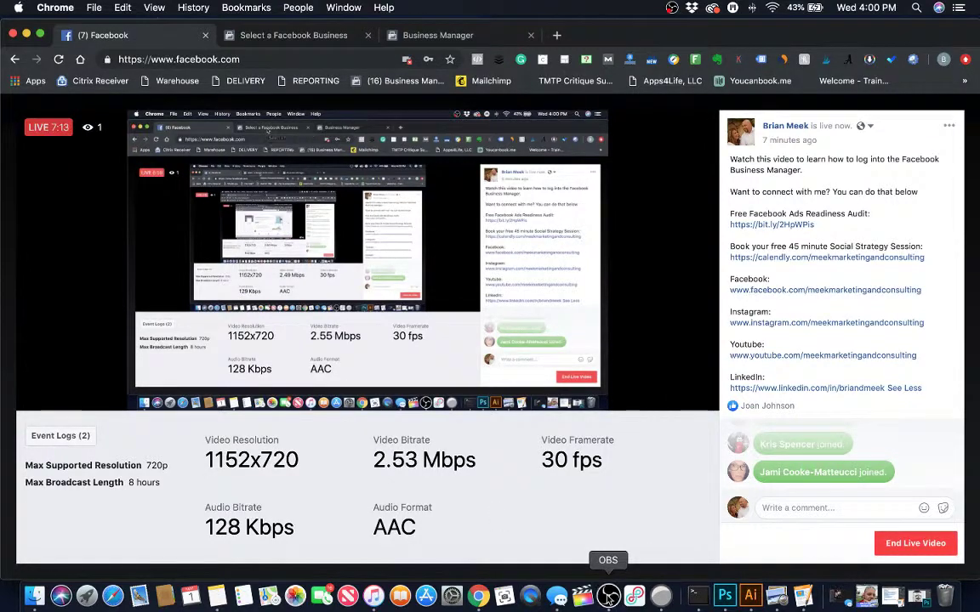
left_click(608, 595)
Transition the webcam Preview scene to Program so the stream shows the presenter's camera.
left_click(483, 208)
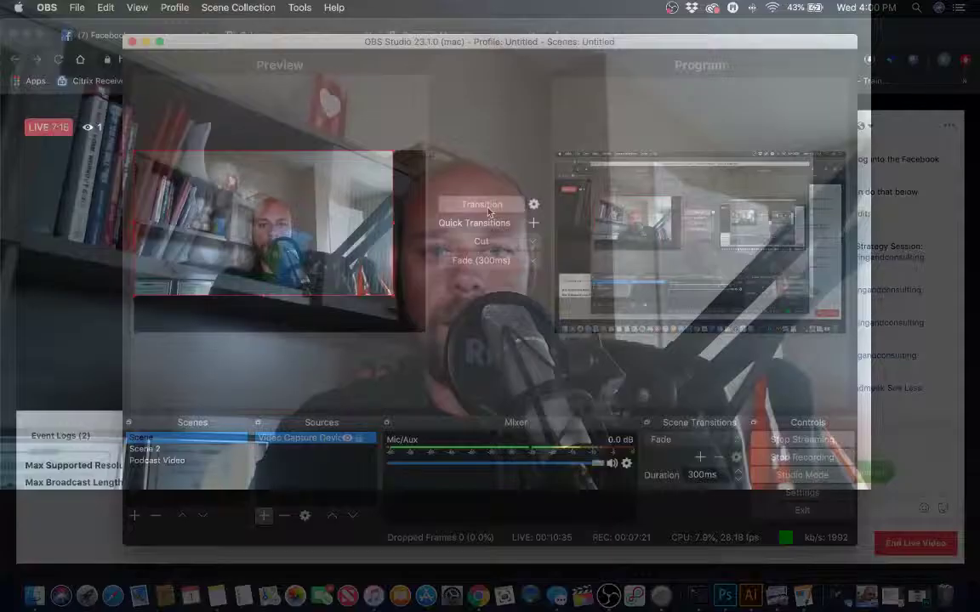